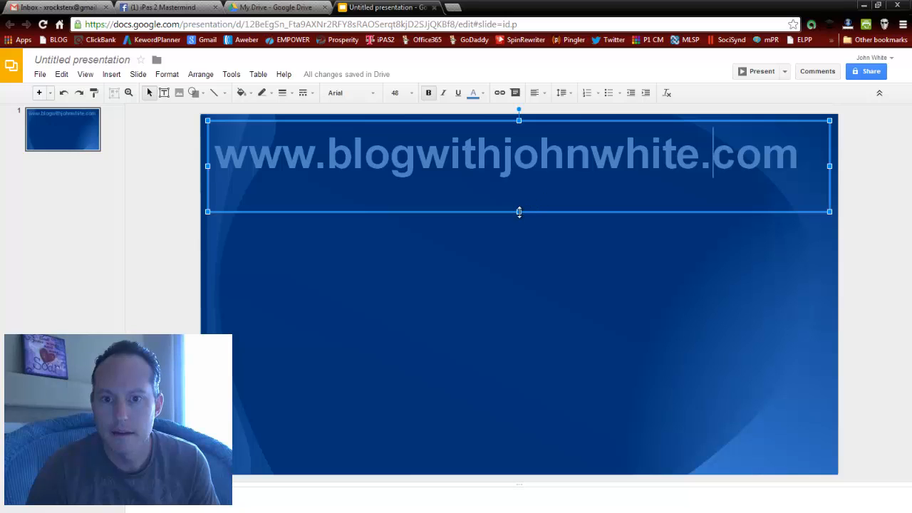
# Shorten the blog address text box from its lower edge so it fits closely around the single line of text
pyautogui.moveTo(518, 211); pyautogui.dragTo(524, 192)
pyautogui.click(548, 232)
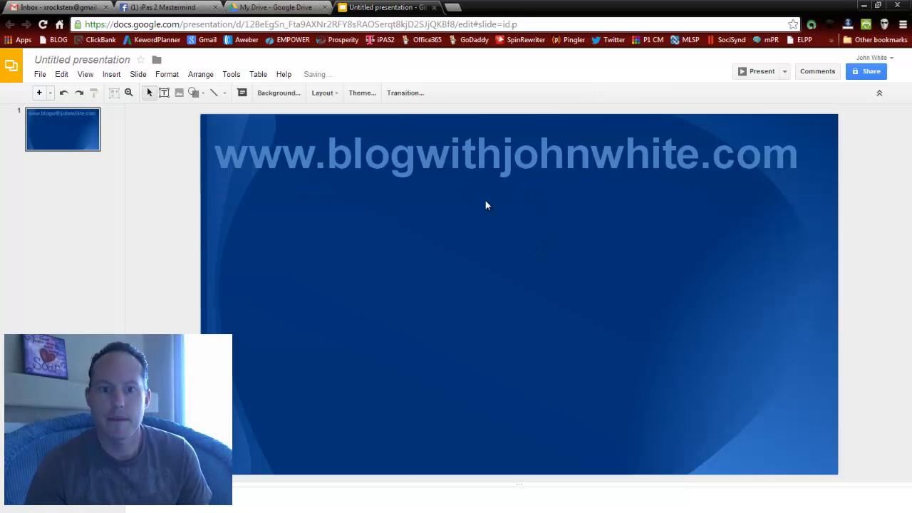
# Insert the image MeHoldingPlatter.png from the Photos folder in My Drive onto the slide
pyautogui.click(179, 93)
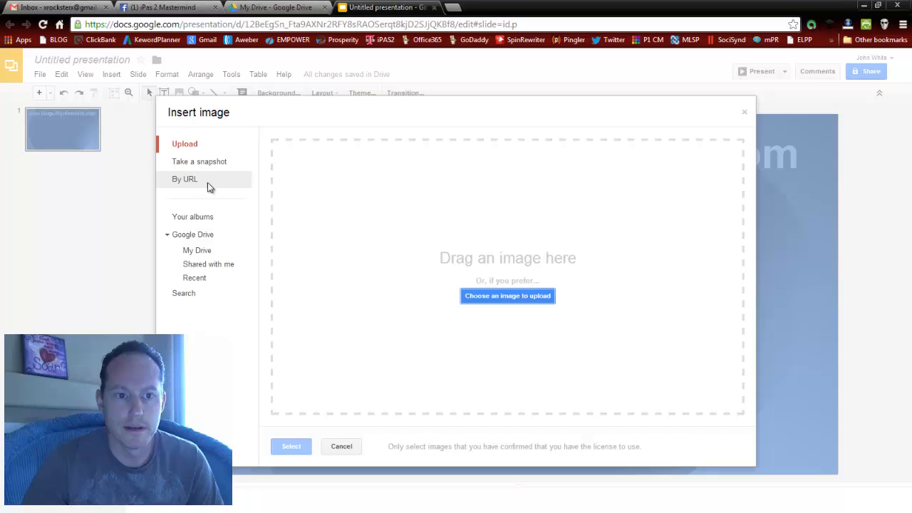
pyautogui.click(200, 252)
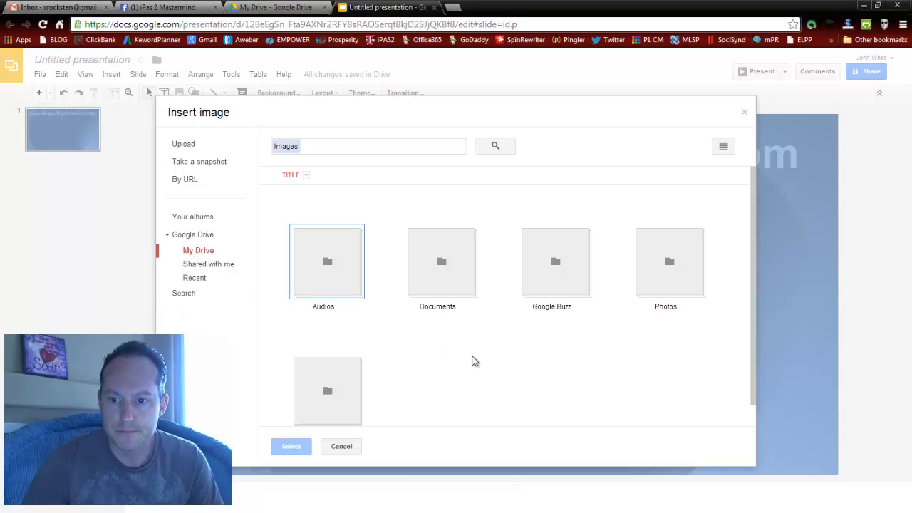
pyautogui.doubleClick(653, 265)
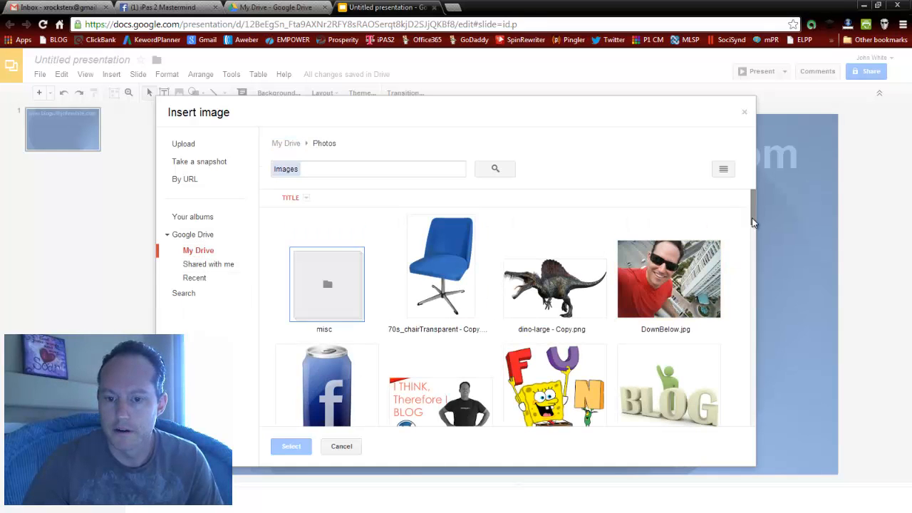
pyautogui.moveTo(751, 217); pyautogui.dragTo(758, 364)
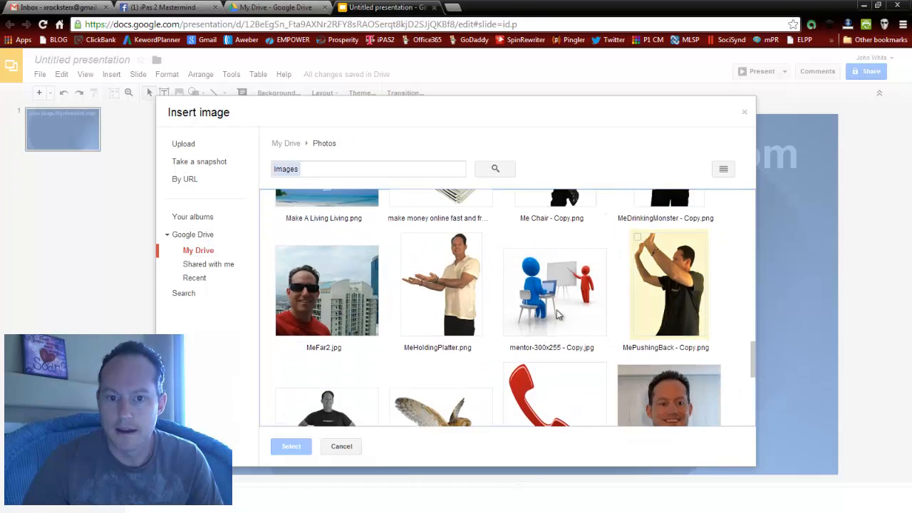
pyautogui.click(460, 285)
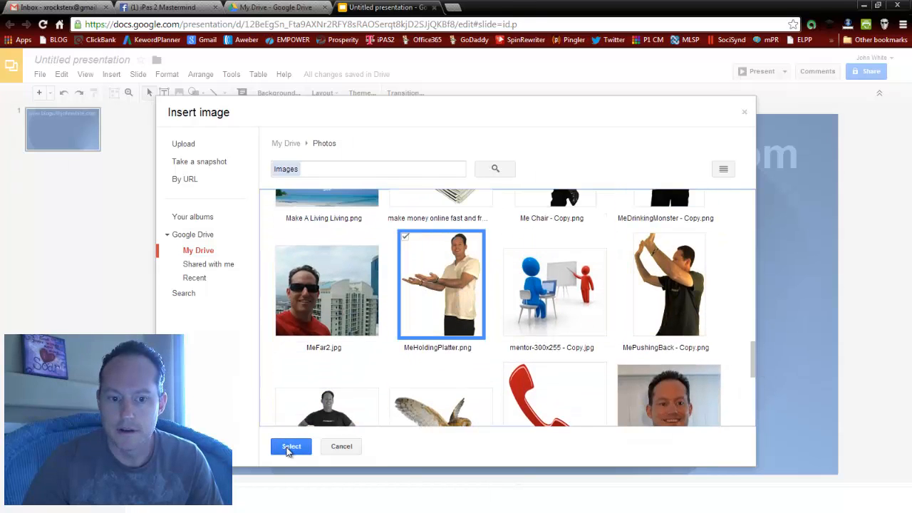
pyautogui.click(290, 447)
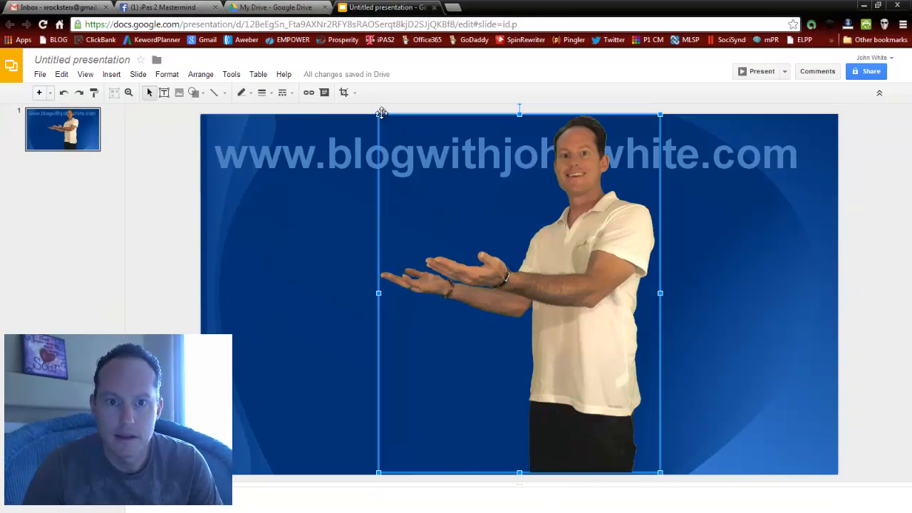
# Scale the inserted photo down slightly and place it near the slide's right edge, with the head just overlapping the blog address
pyautogui.moveTo(378, 113); pyautogui.dragTo(407, 151)
pyautogui.moveTo(529, 292); pyautogui.dragTo(727, 310)
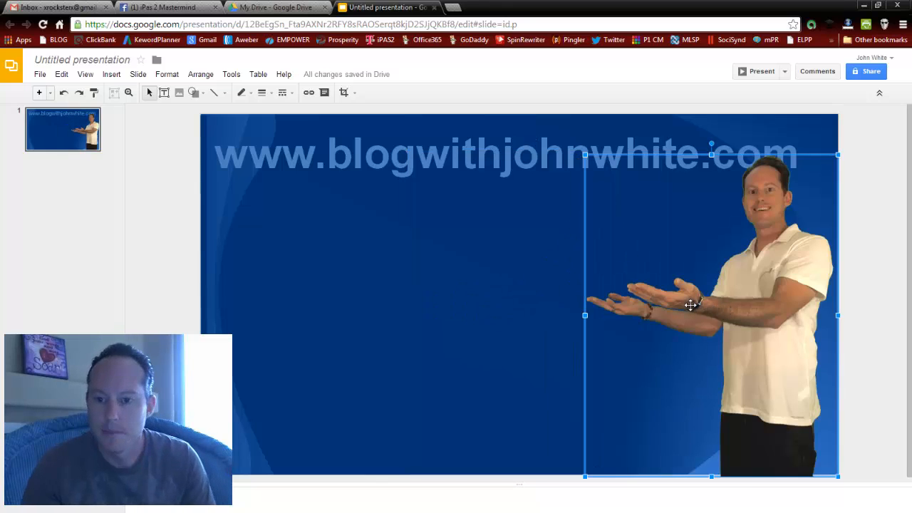
pyautogui.click(559, 317)
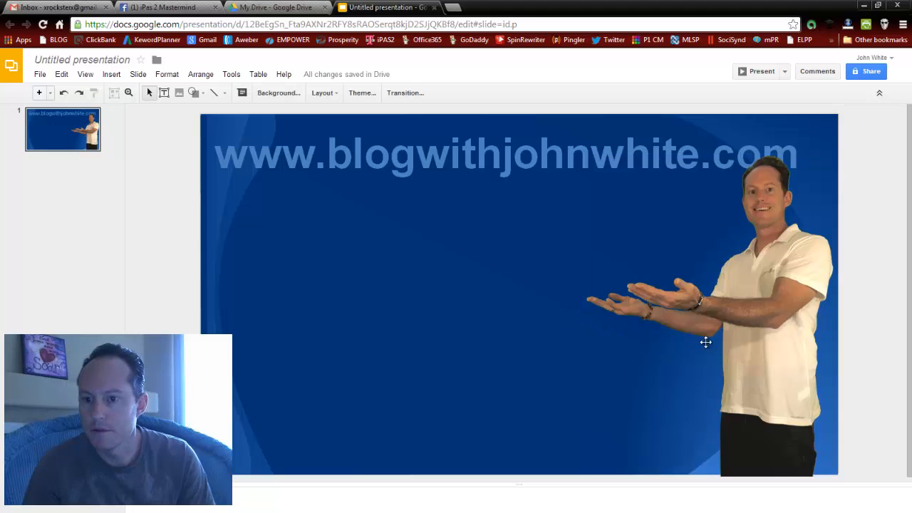
pyautogui.moveTo(743, 327); pyautogui.dragTo(725, 327)
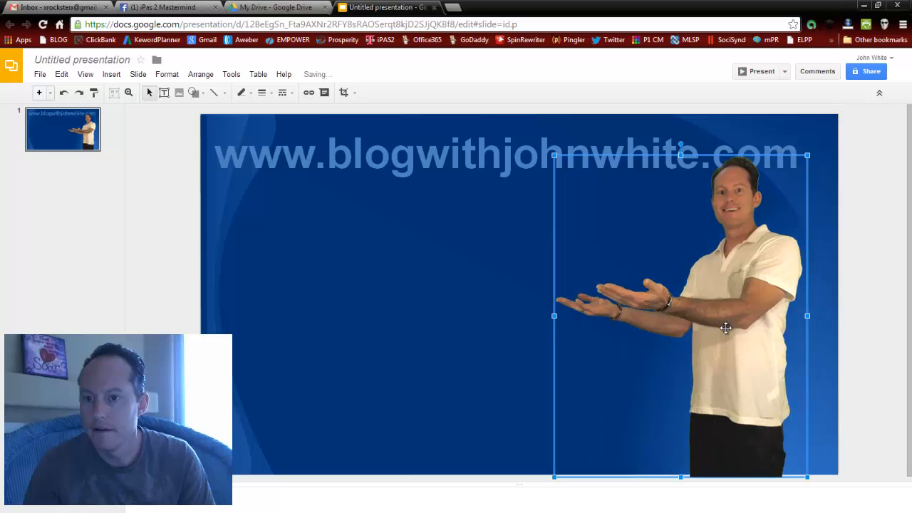
pyautogui.click(507, 344)
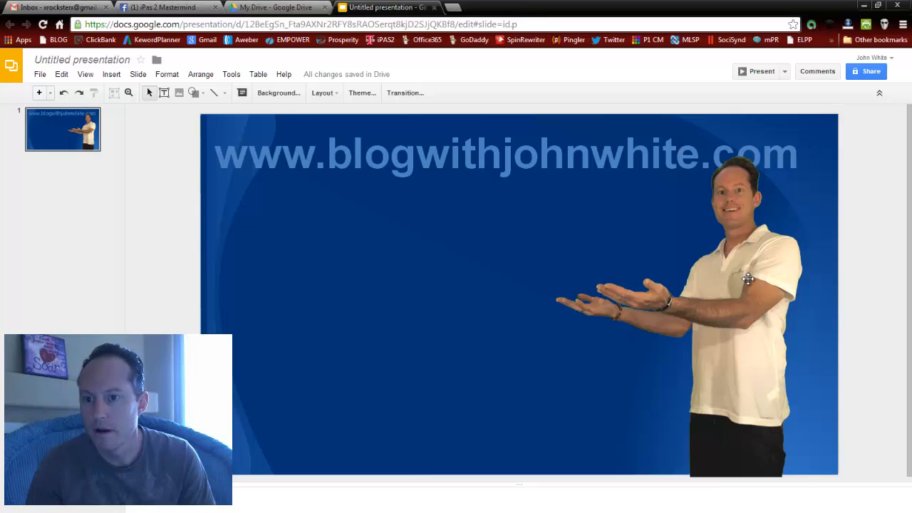
pyautogui.moveTo(748, 279); pyautogui.dragTo(758, 279)
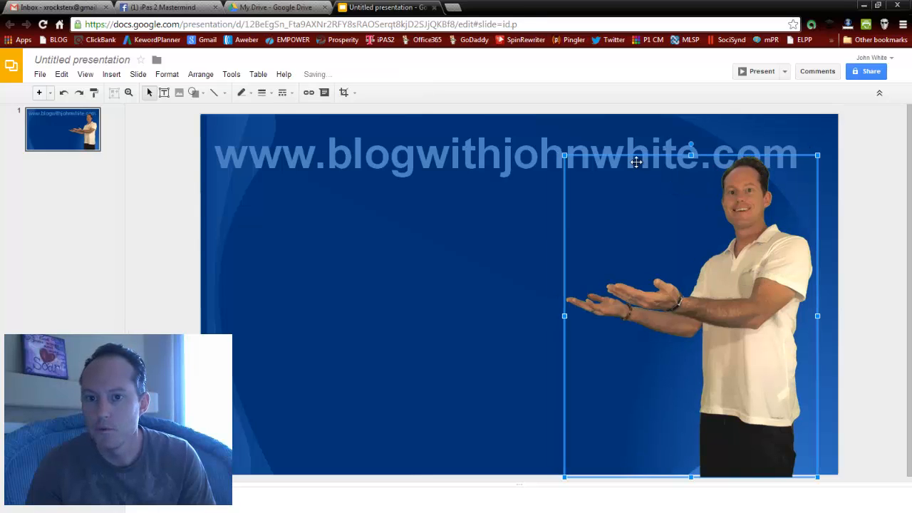
# Bring the blog address text box to the front, over the photo
pyautogui.click(521, 157)
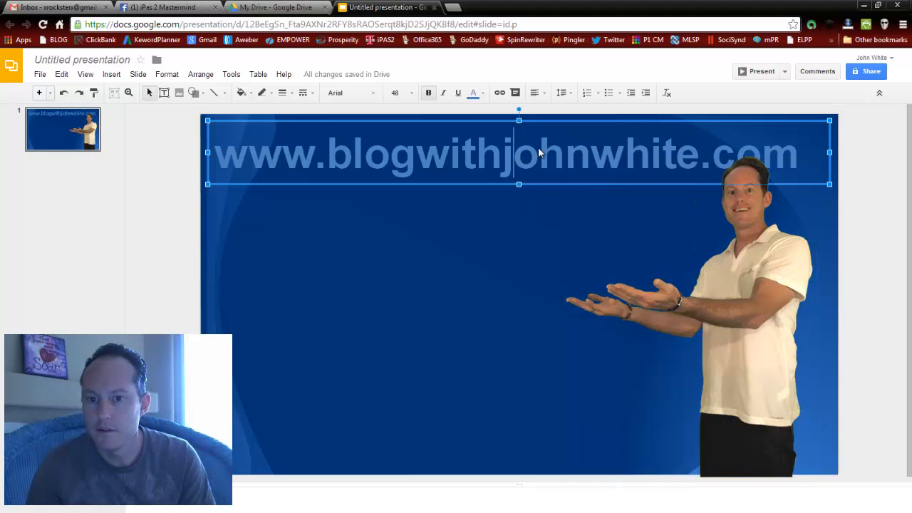
pyautogui.rightClick(539, 152)
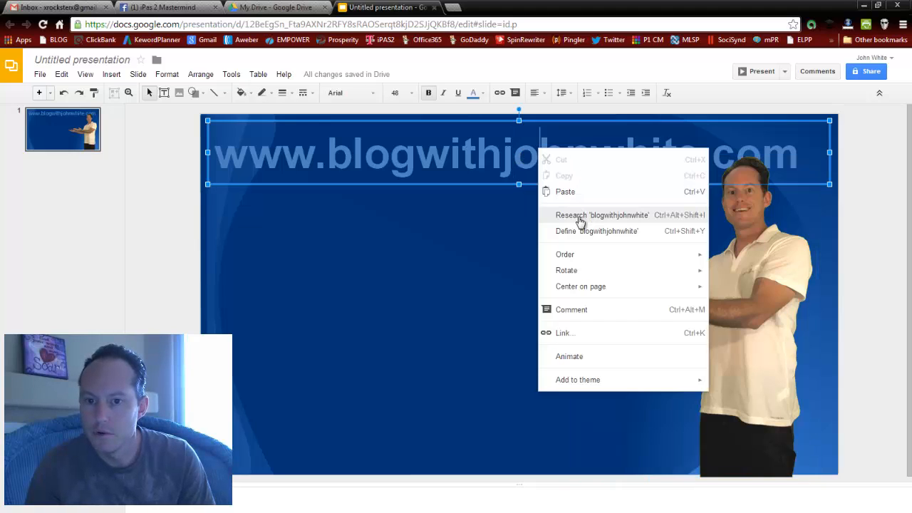
pyautogui.moveTo(577, 256)
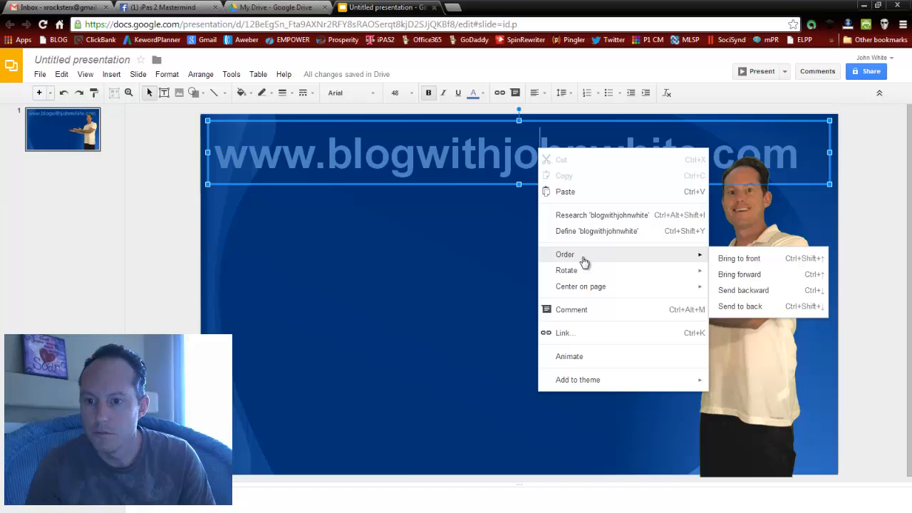
pyautogui.click(753, 262)
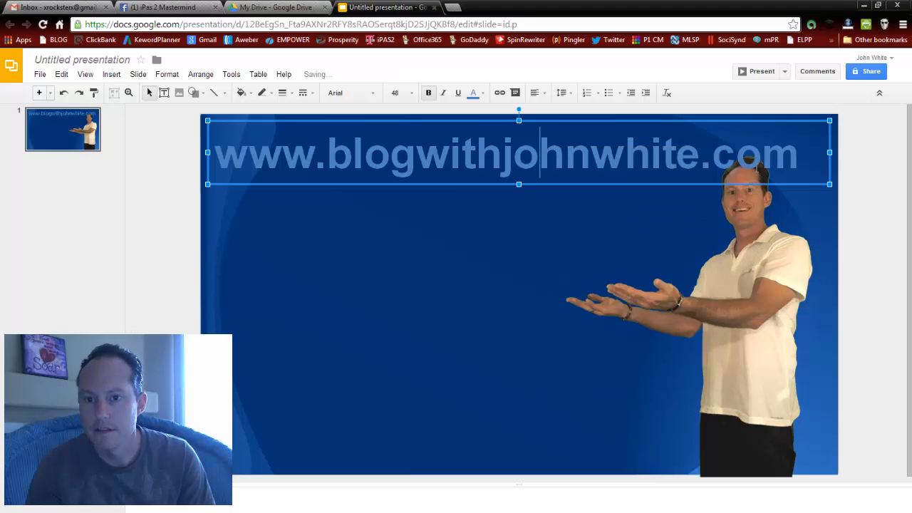
# Send the blog address text box backward behind the photo and deselect it
pyautogui.rightClick(559, 160)
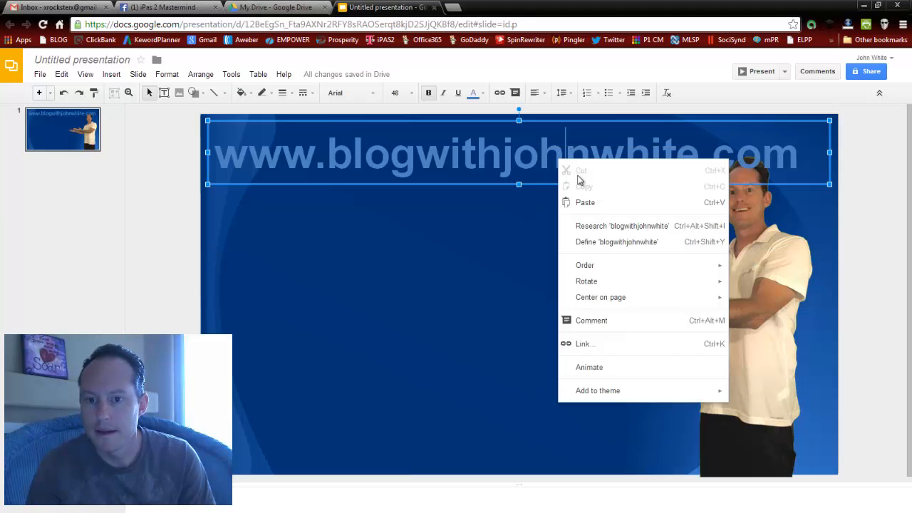
pyautogui.moveTo(625, 269)
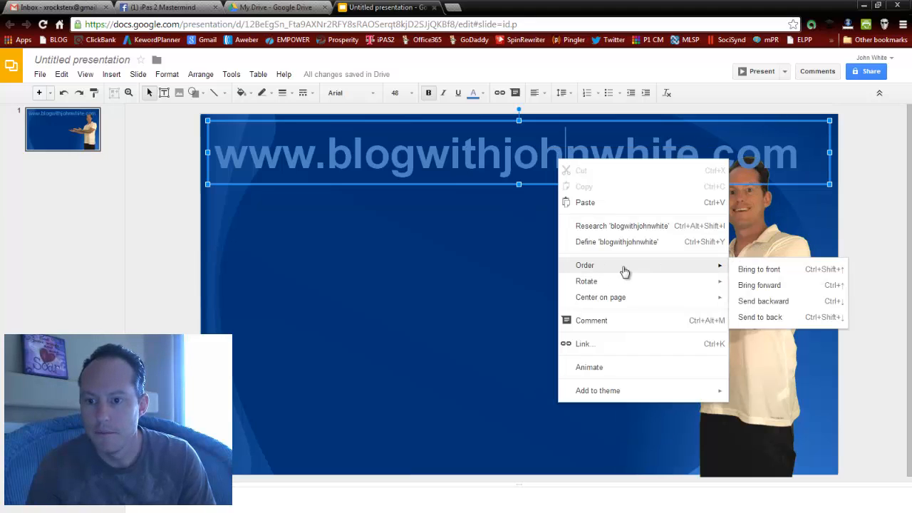
pyautogui.click(783, 301)
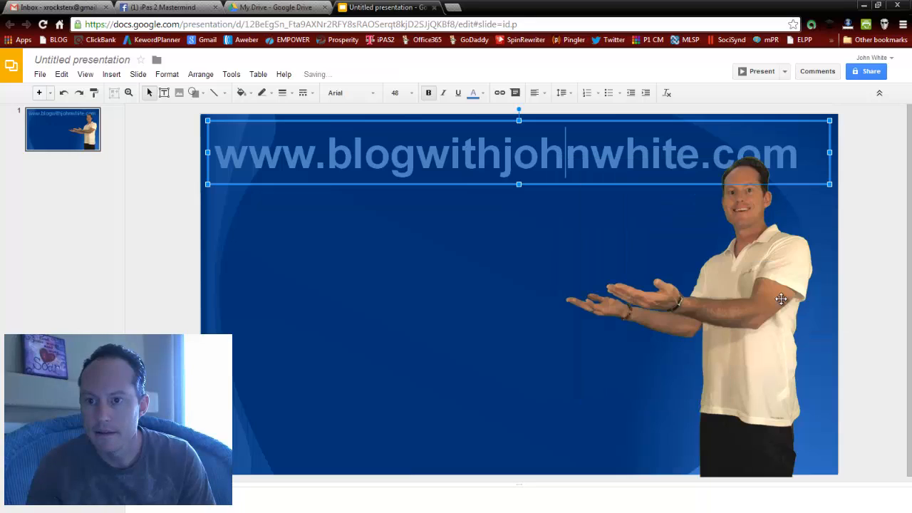
pyautogui.click(672, 232)
pyautogui.click(478, 282)
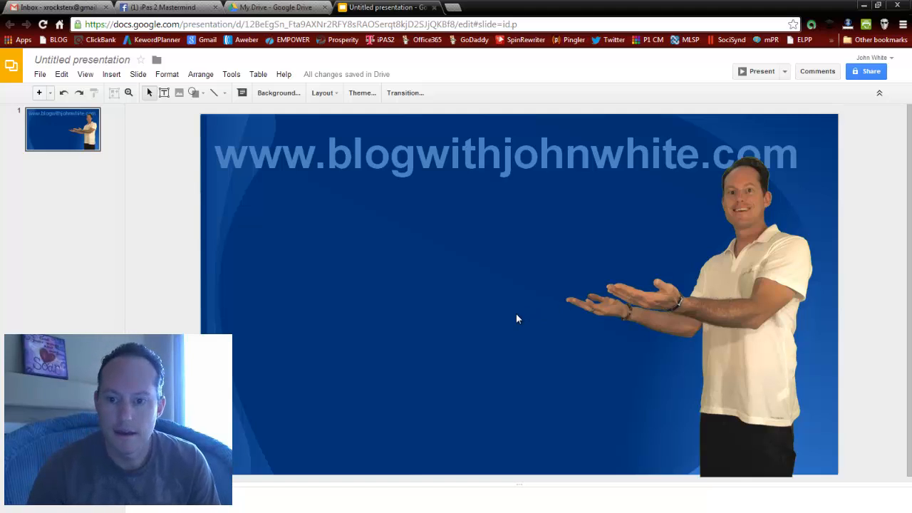
# Draw a thin horizontal rectangle beneath the blog address, spanning nearly the full width of the slide
pyautogui.click(203, 97)
pyautogui.moveTo(212, 114)
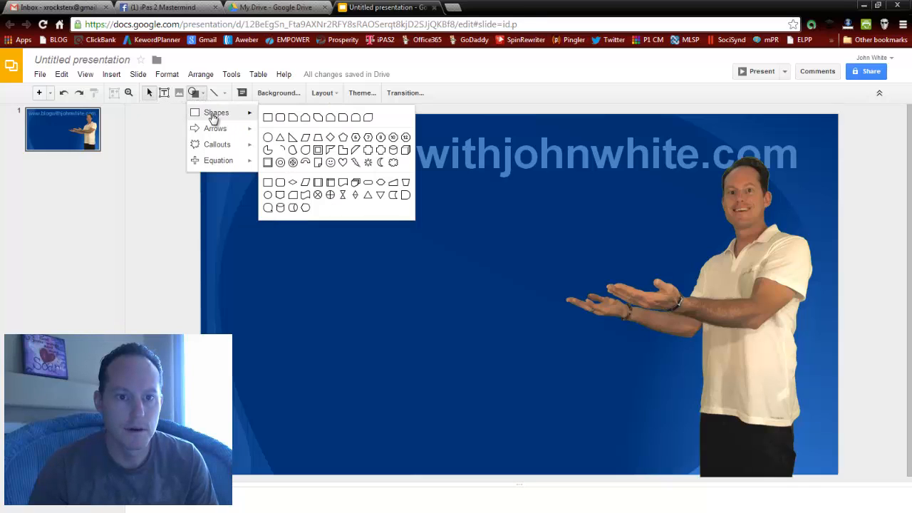
pyautogui.click(267, 117)
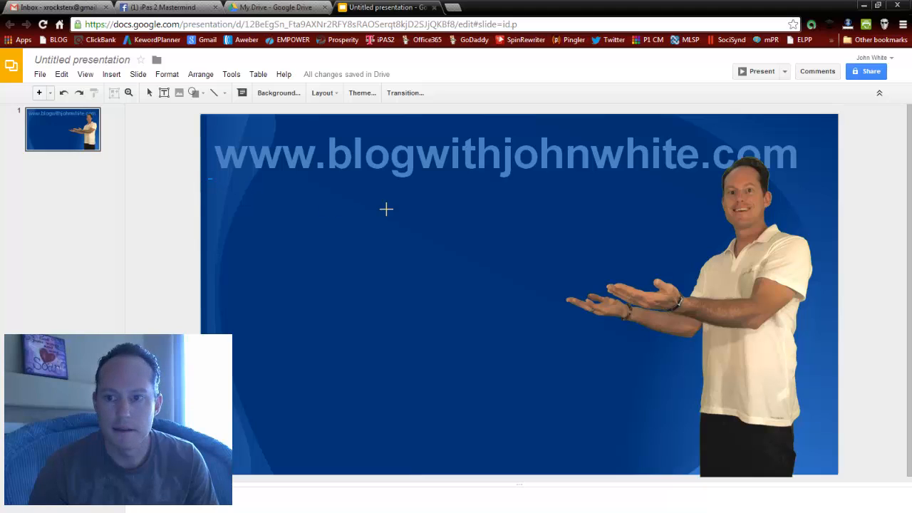
pyautogui.moveTo(385, 208)
pyautogui.mouseDown()
pyautogui.moveTo(800, 202)
pyautogui.moveTo(830, 190)
pyautogui.mouseUp()
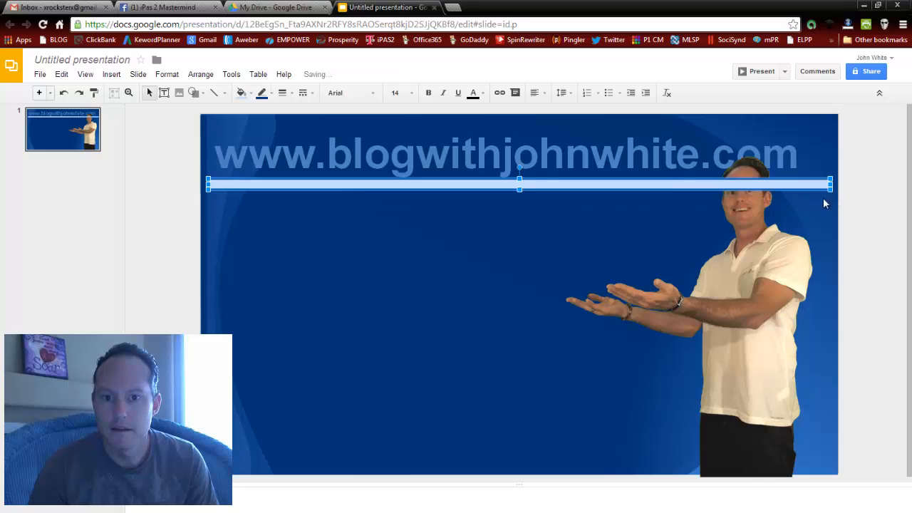
pyautogui.click(468, 232)
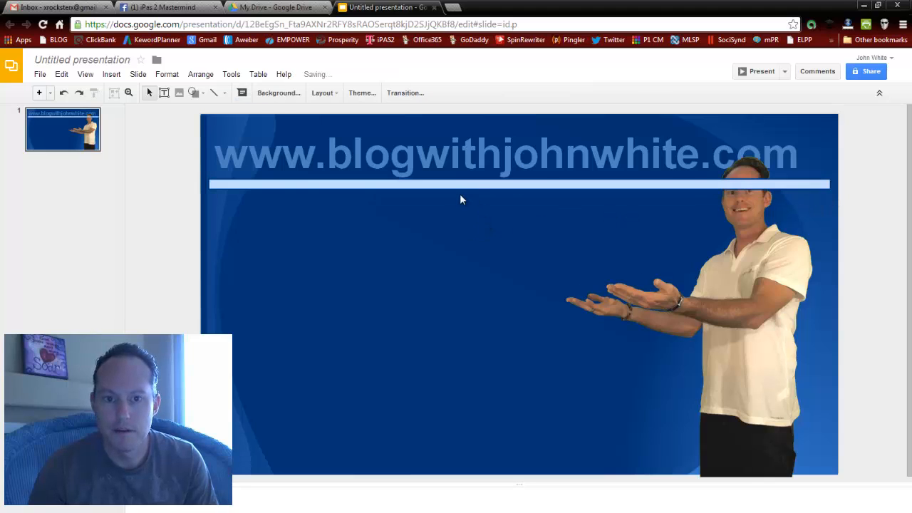
# Nudge the rectangular bar slightly down from the blog address and reduce its thickness from the lower edge
pyautogui.click(542, 184)
pyautogui.moveTo(549, 181); pyautogui.dragTo(559, 179)
pyautogui.click(540, 223)
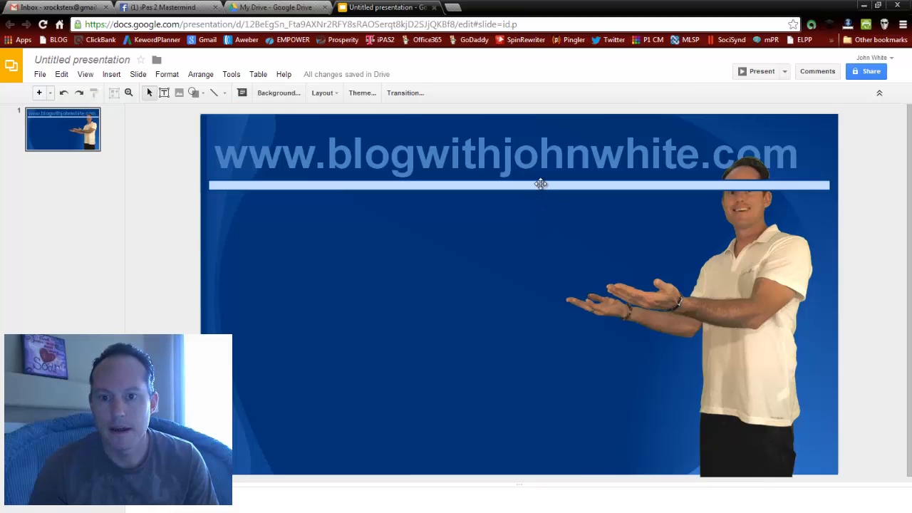
pyautogui.click(541, 184)
pyautogui.moveTo(520, 189); pyautogui.dragTo(520, 184)
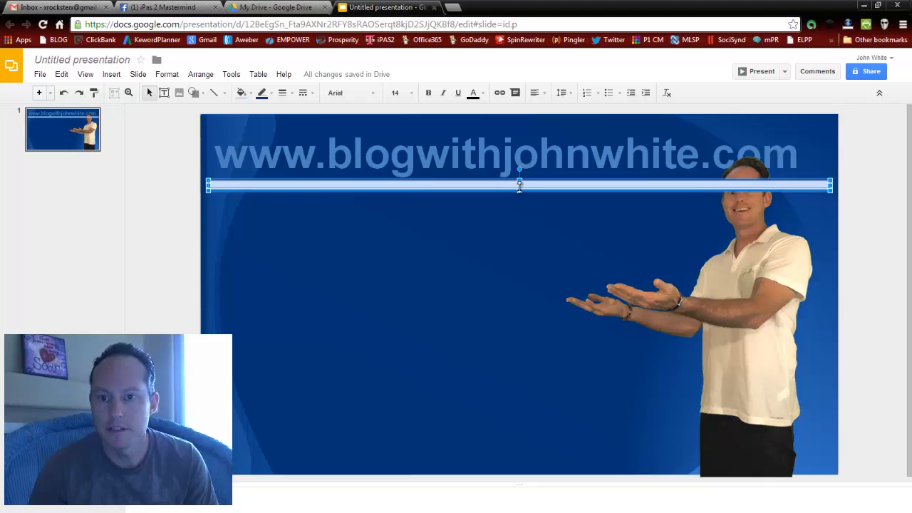
pyautogui.click(520, 202)
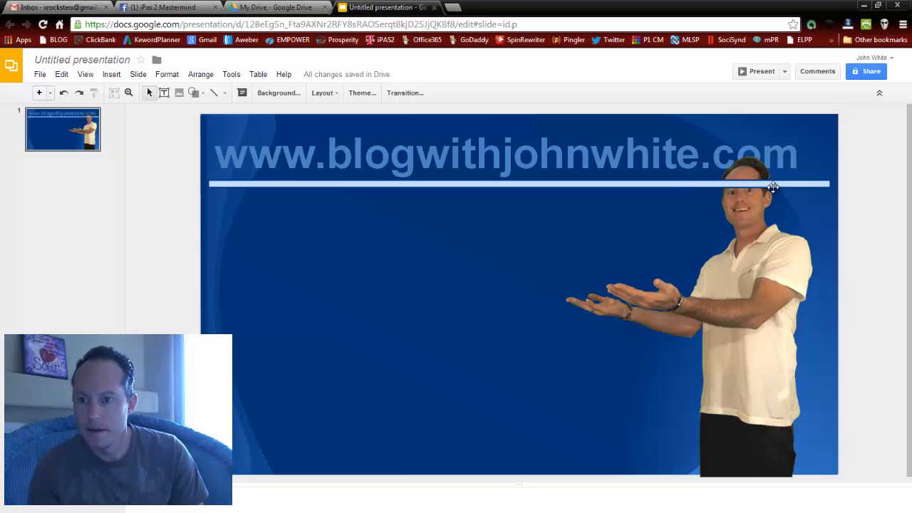
# Send the thin bar backward one level so it sits behind the photo of the man
pyautogui.rightClick(650, 183)
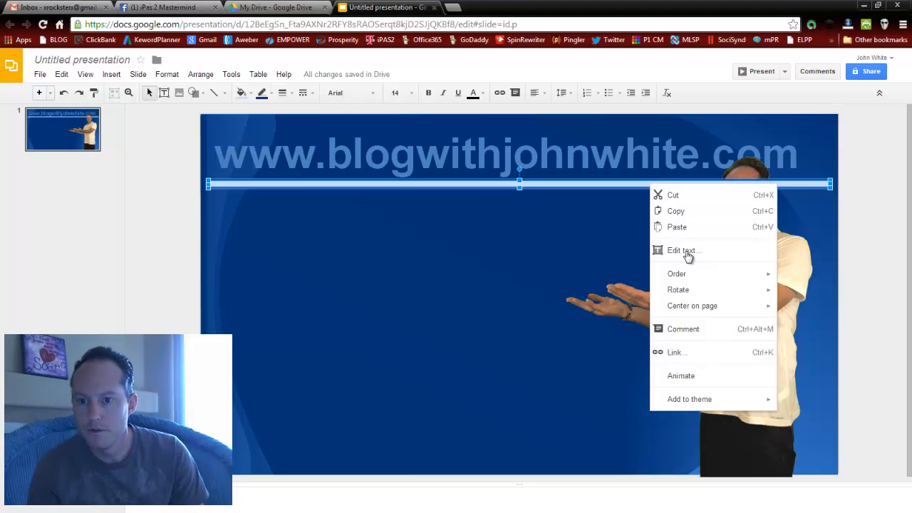
pyautogui.moveTo(688, 279)
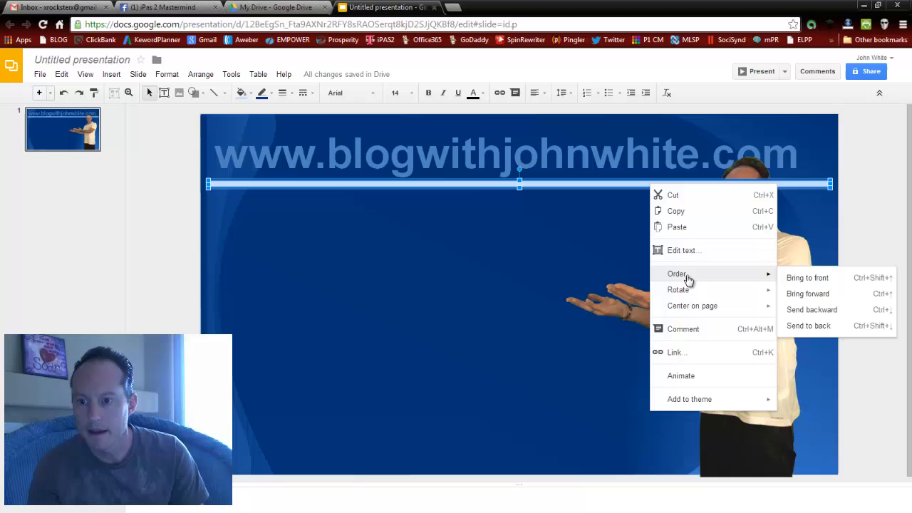
pyautogui.click(803, 308)
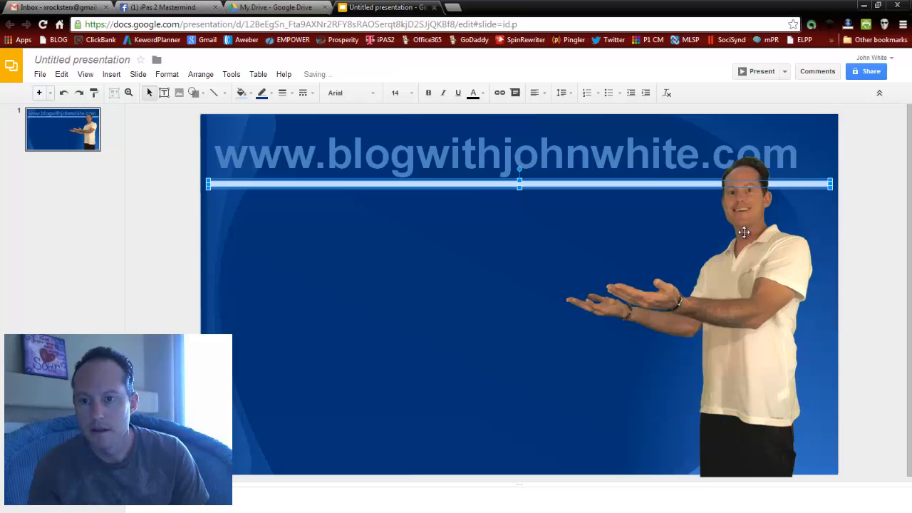
pyautogui.click(662, 212)
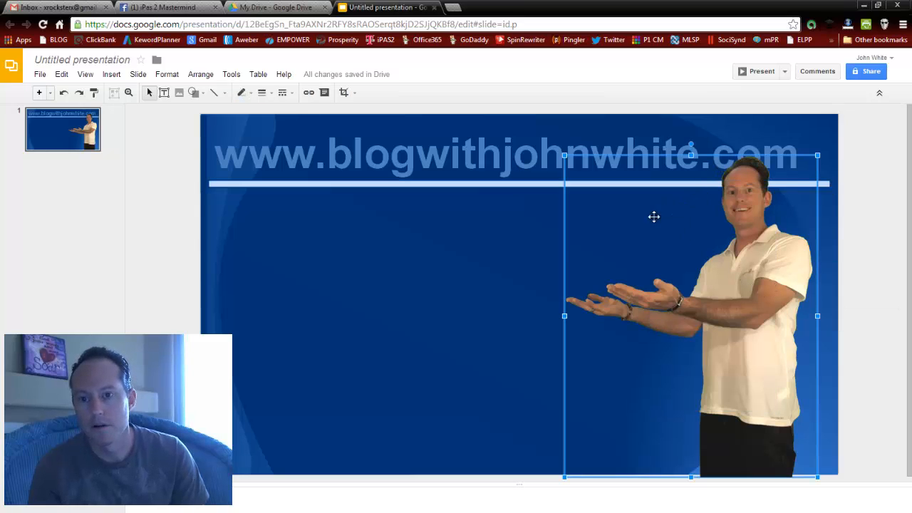
pyautogui.click(487, 261)
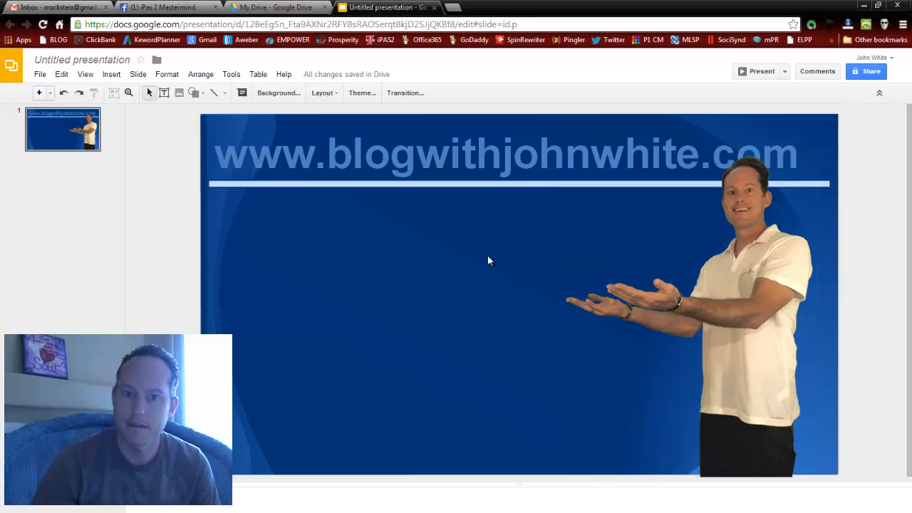
pyautogui.rightClick(492, 185)
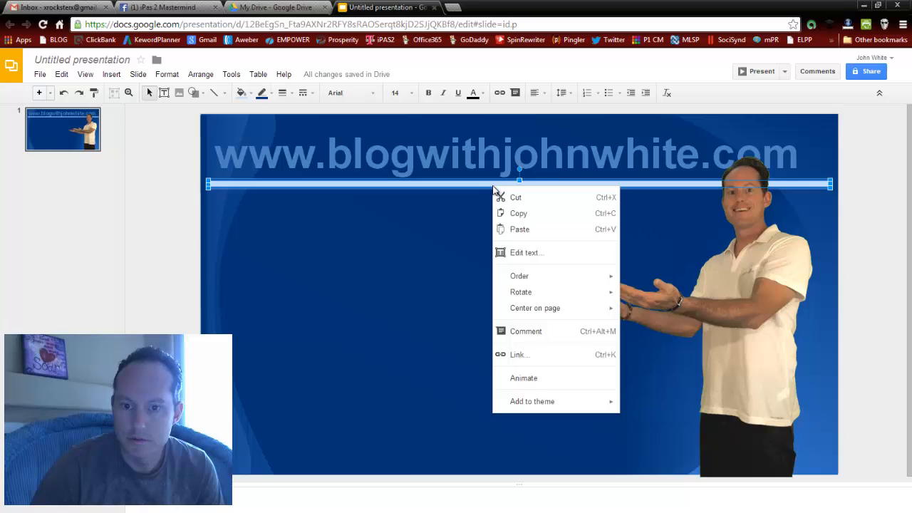
pyautogui.click(469, 203)
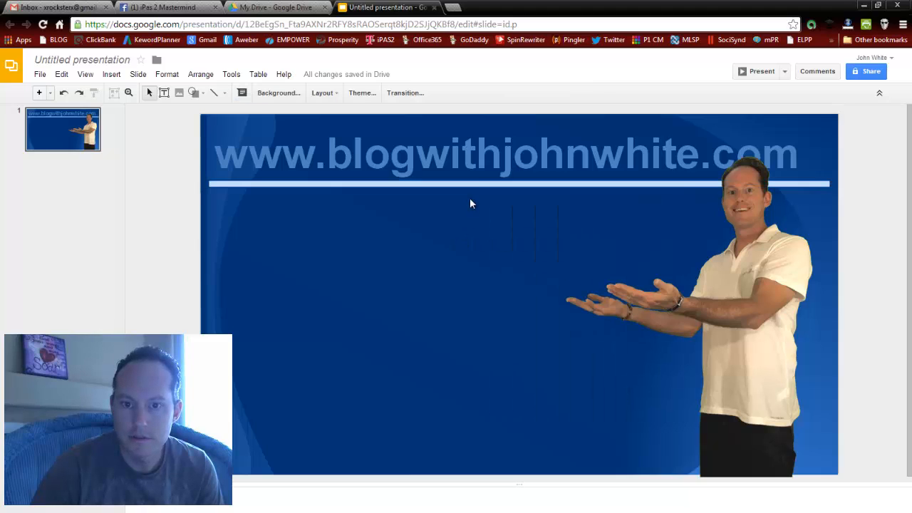
pyautogui.click(476, 185)
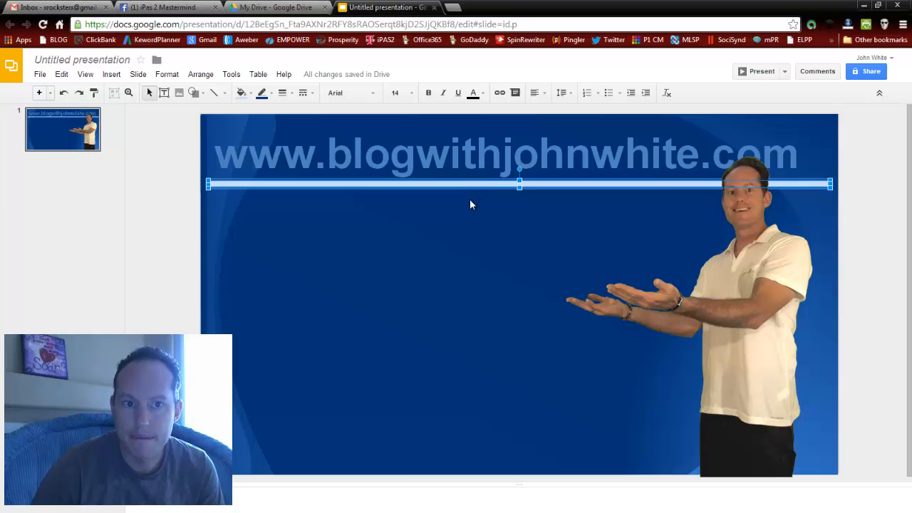
pyautogui.click(469, 205)
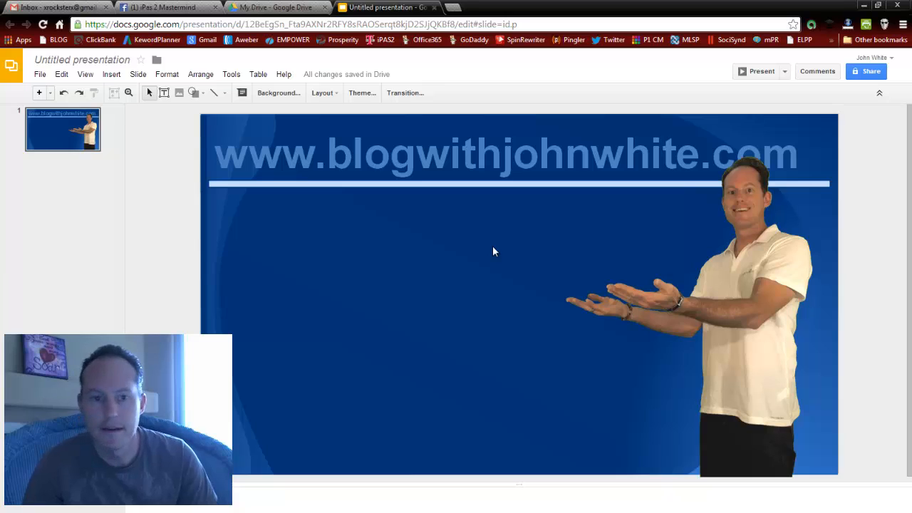
# Insert the polar bear image from the Photos folder in Google Drive onto the slide
pyautogui.click(179, 94)
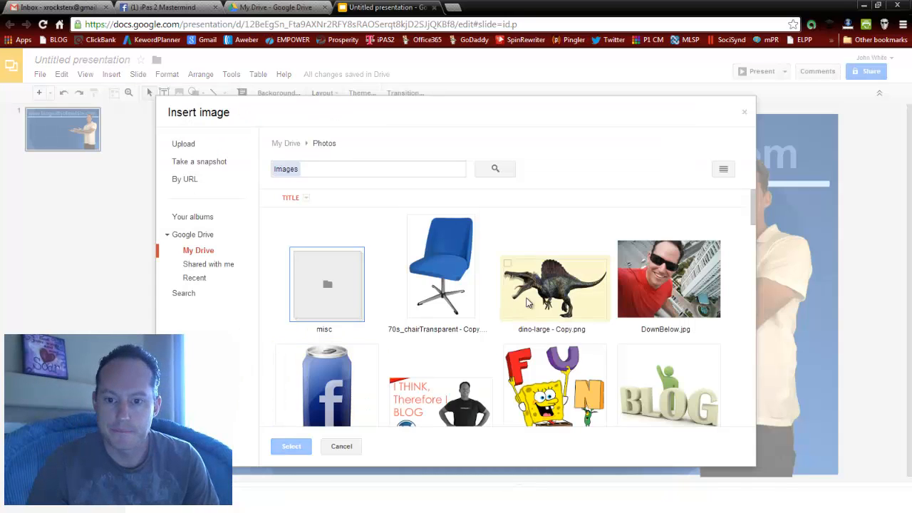
pyautogui.scroll(-3, 527, 303)
pyautogui.scroll(-10, 527, 303)
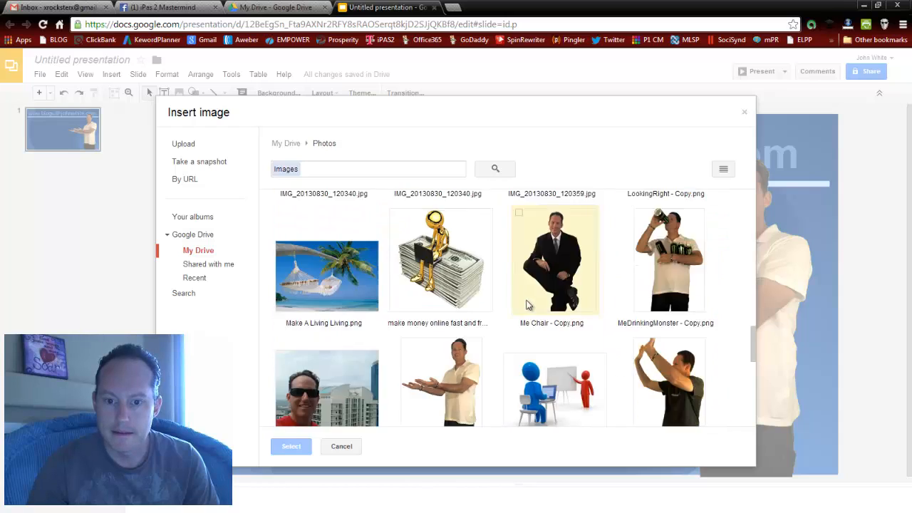
pyautogui.scroll(-2, 527, 305)
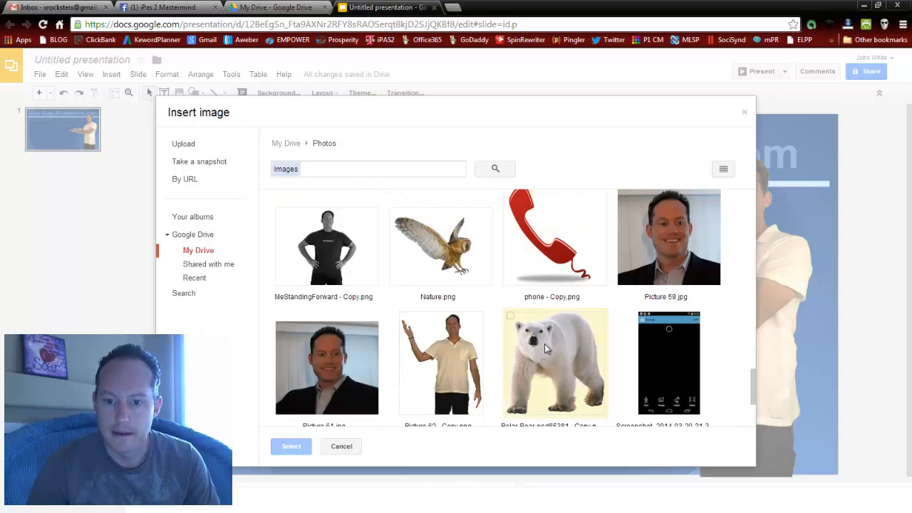
pyautogui.click(555, 363)
pyautogui.click(292, 445)
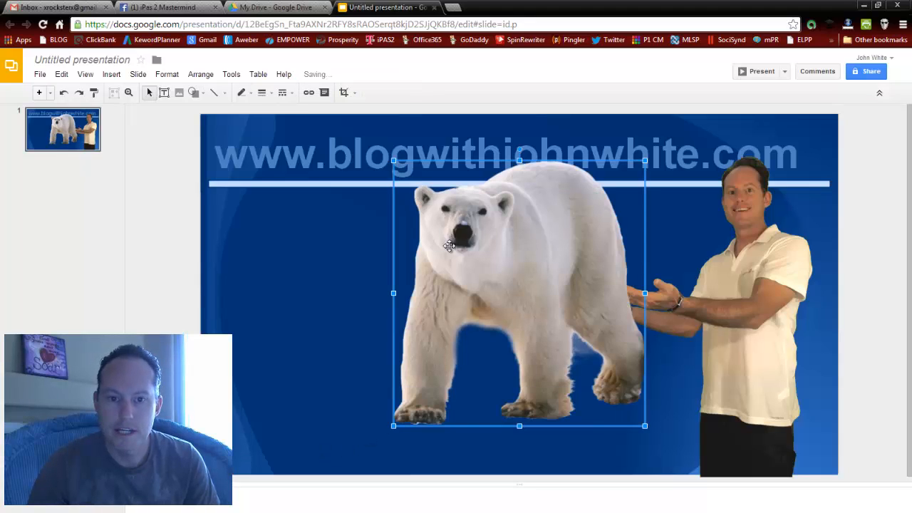
# Shrink the polar bear image to a small figure and position it standing on the man's outstretched hands
pyautogui.moveTo(392, 160); pyautogui.dragTo(590, 367)
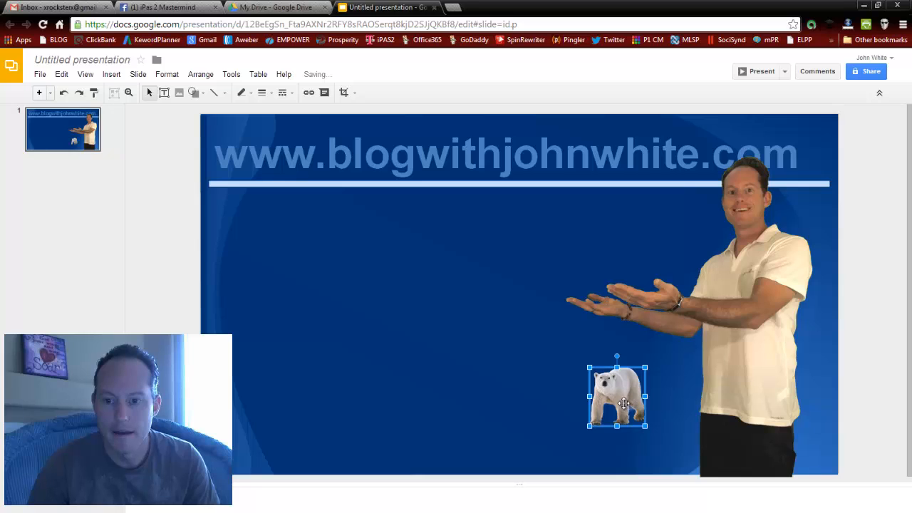
pyautogui.moveTo(623, 403); pyautogui.dragTo(622, 275)
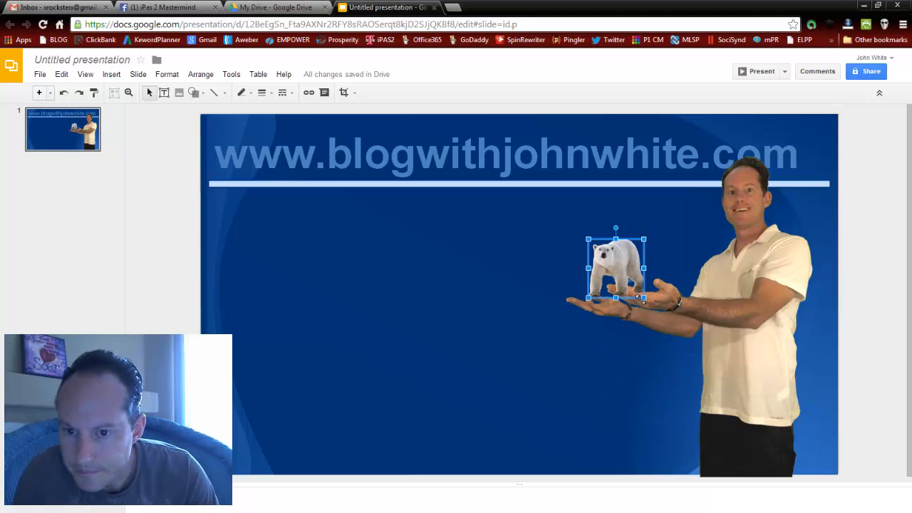
pyautogui.moveTo(624, 267); pyautogui.dragTo(620, 268)
pyautogui.click(608, 348)
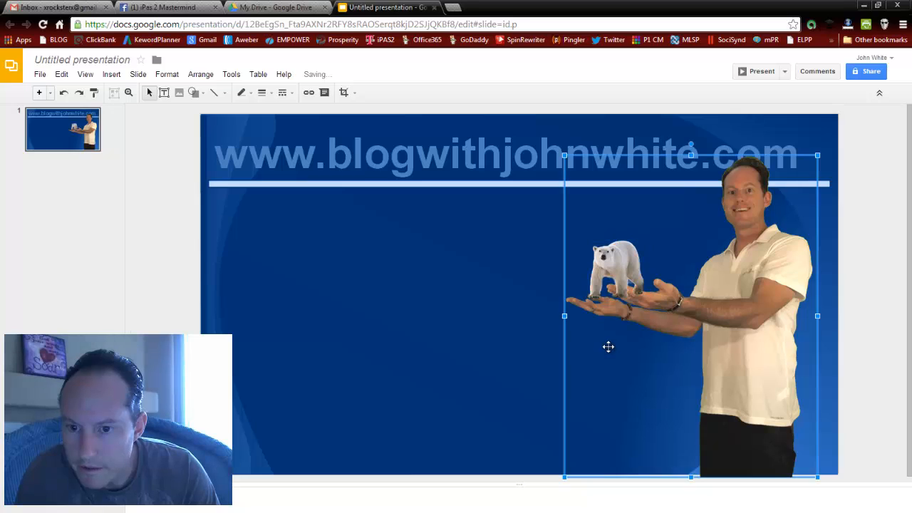
pyautogui.click(505, 346)
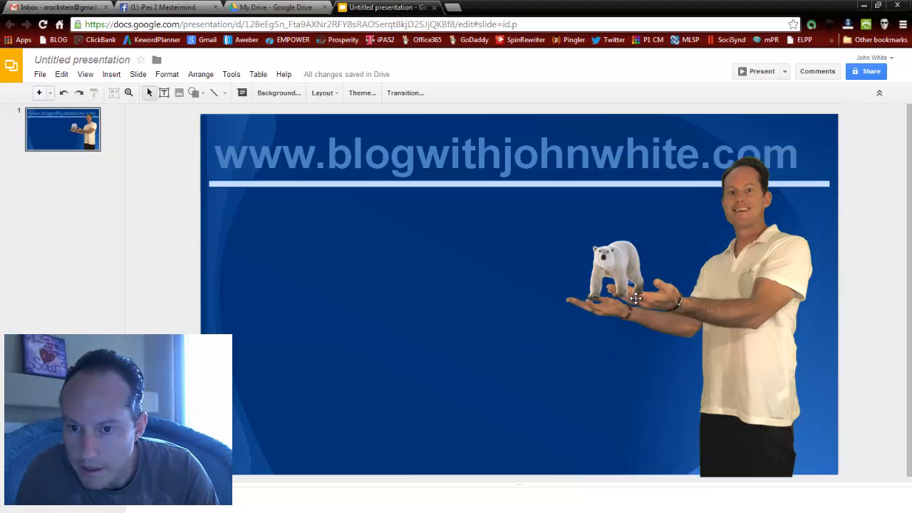
pyautogui.click(624, 270)
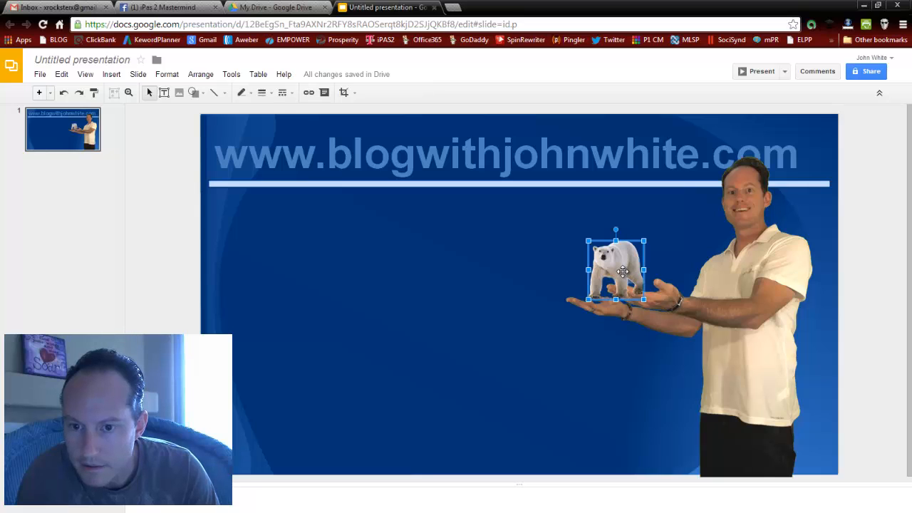
pyautogui.moveTo(620, 272); pyautogui.dragTo(626, 269)
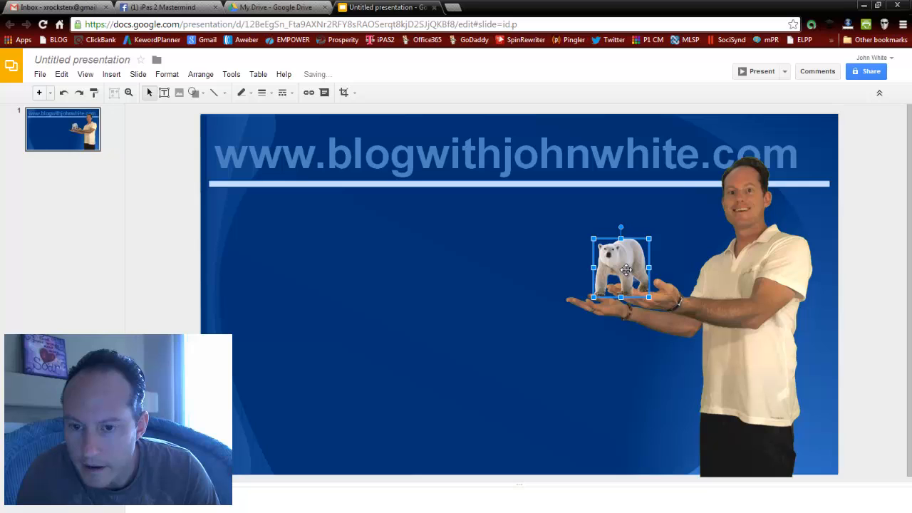
# Send the polar bear backward one level so it stands behind the man's near hand, and deselect it
pyautogui.rightClick(626, 269)
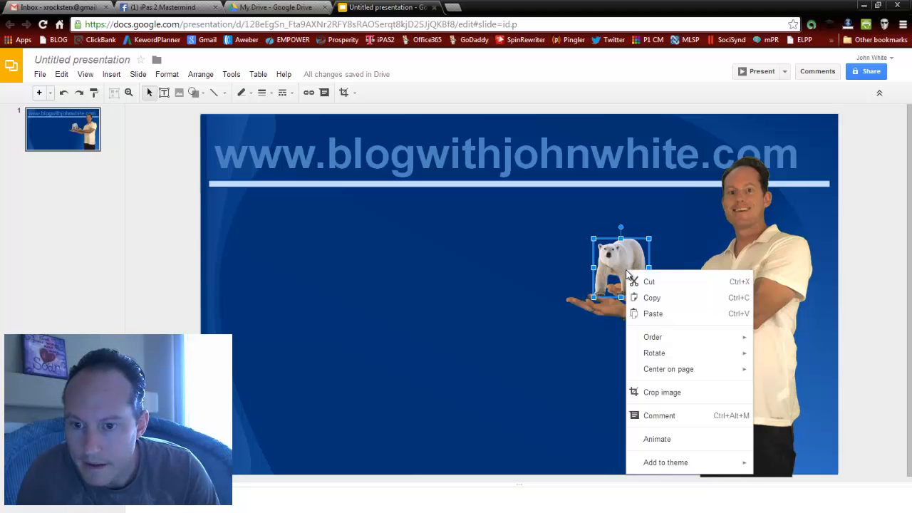
pyautogui.moveTo(659, 340)
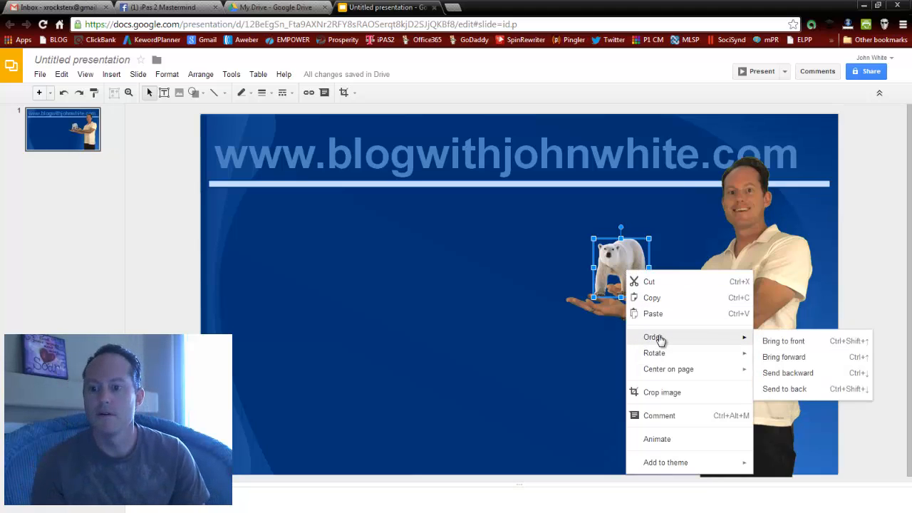
pyautogui.click(787, 373)
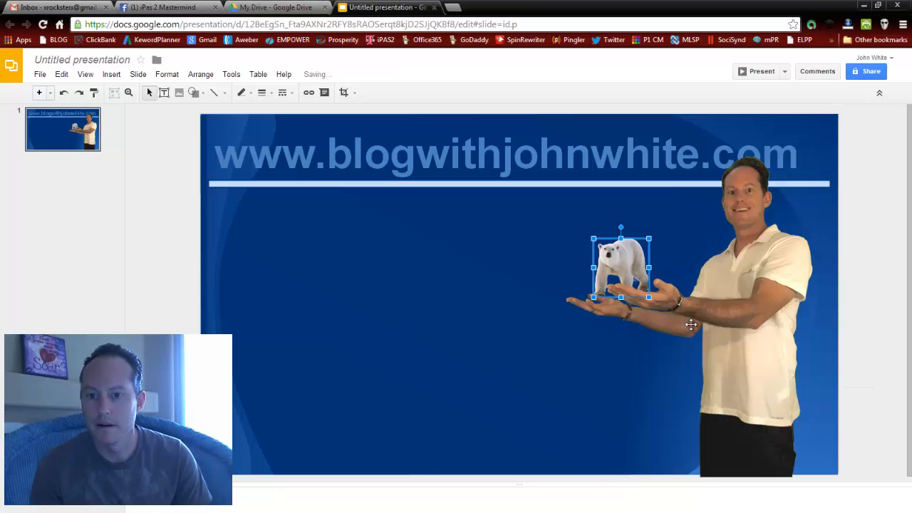
pyautogui.click(472, 332)
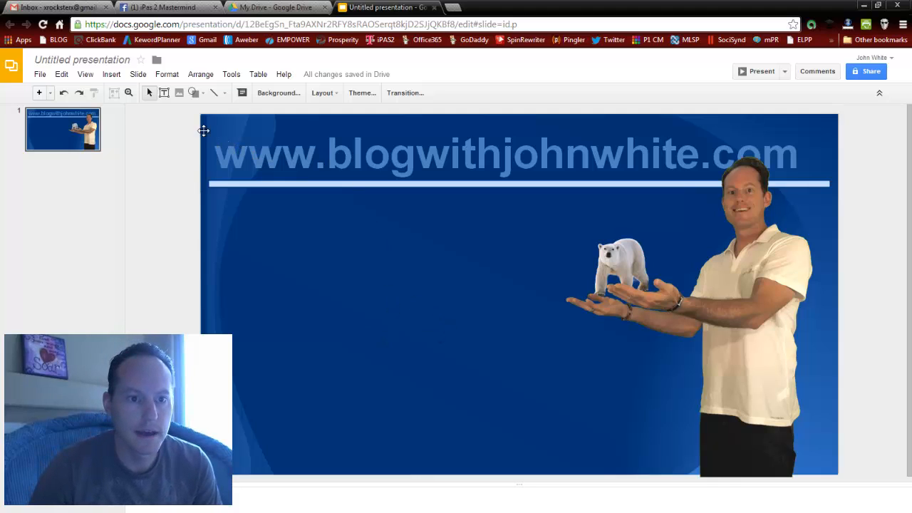
# Draw a large rounded rectangular callout beside the polar bear, beneath the divider bar, and point its tail at the bear's head
pyautogui.click(204, 95)
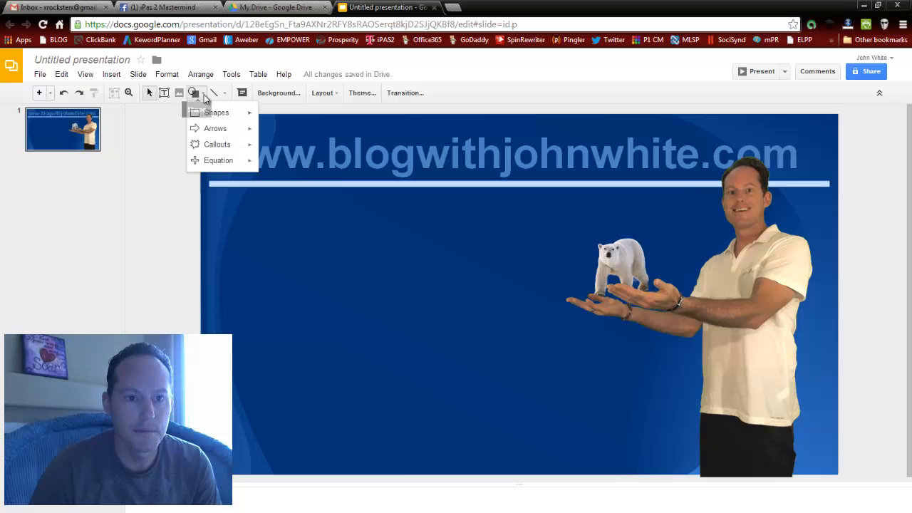
pyautogui.moveTo(227, 145)
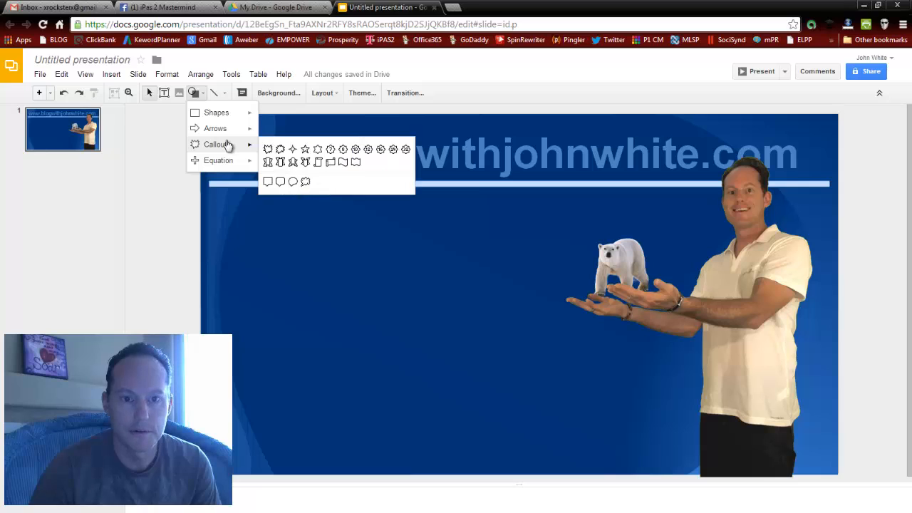
pyautogui.click(281, 182)
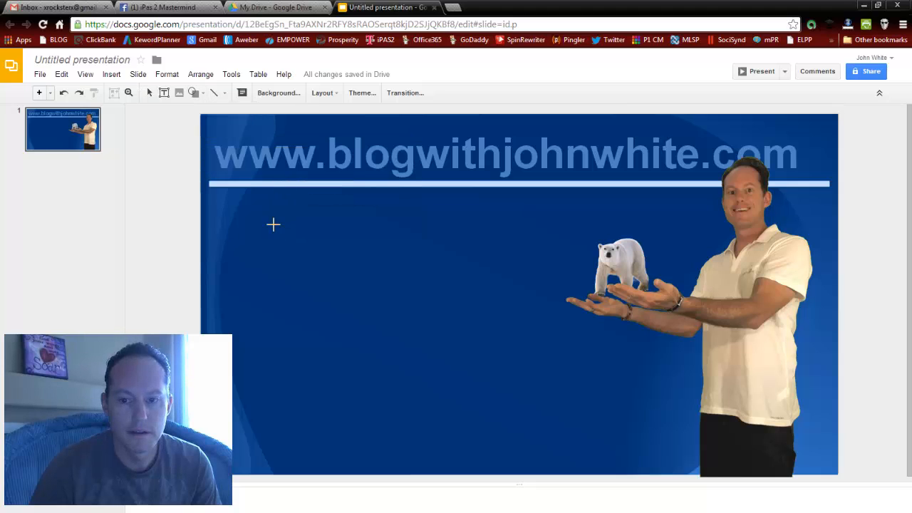
pyautogui.moveTo(273, 224); pyautogui.dragTo(559, 441)
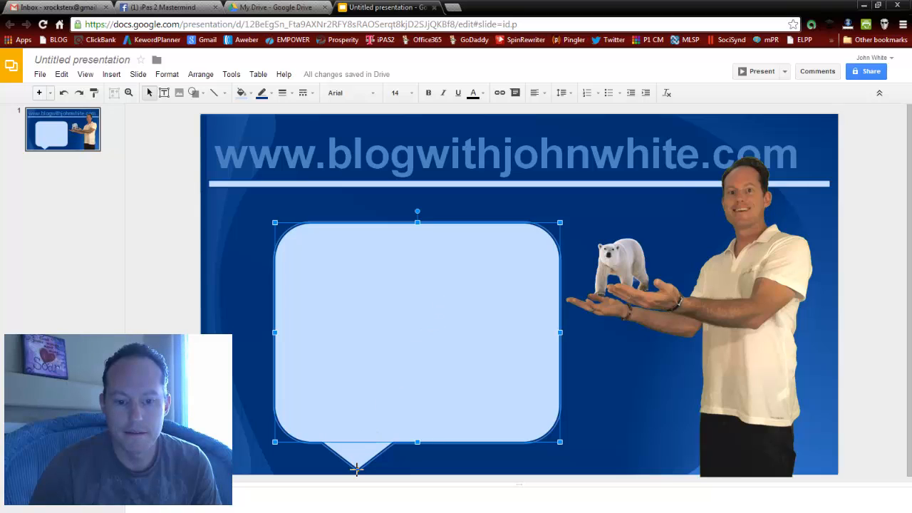
pyautogui.moveTo(357, 468); pyautogui.dragTo(593, 260)
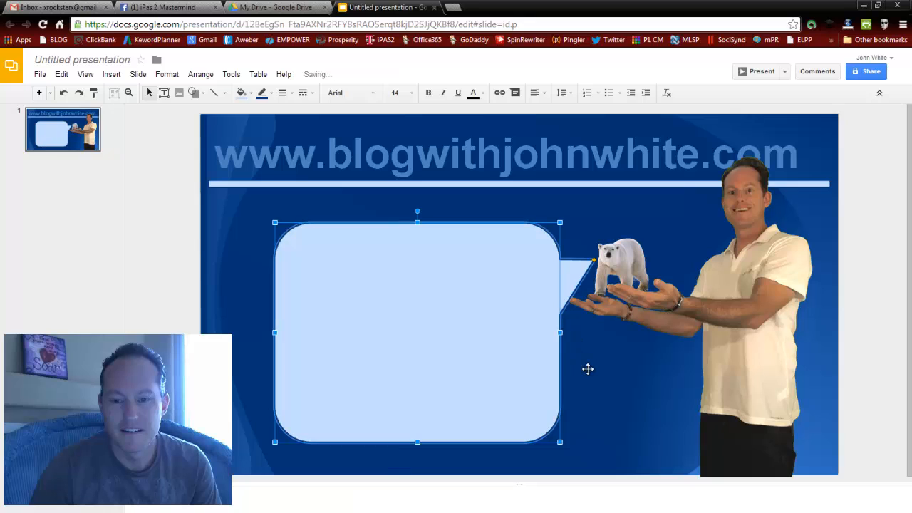
# Switch to the open Notepad note, copy the full quote with its Thich Nhat Hanh attribution, and return to the slide
pyautogui.doubleClick(399, 304)
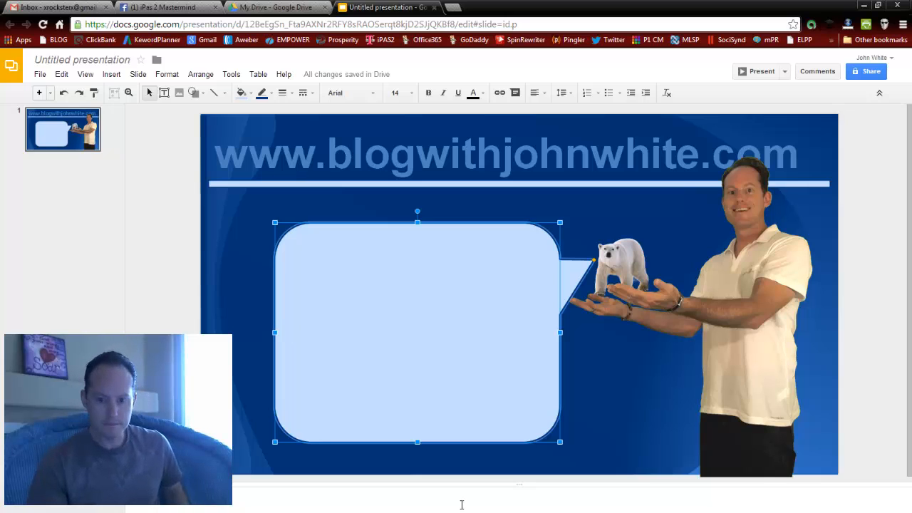
pyautogui.press('super')
pyautogui.click(484, 503)
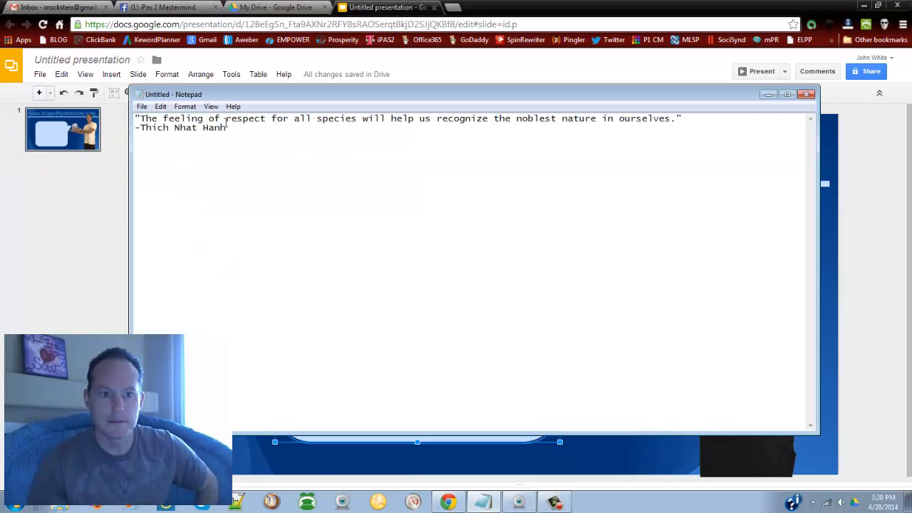
pyautogui.moveTo(240, 128); pyautogui.dragTo(143, 119)
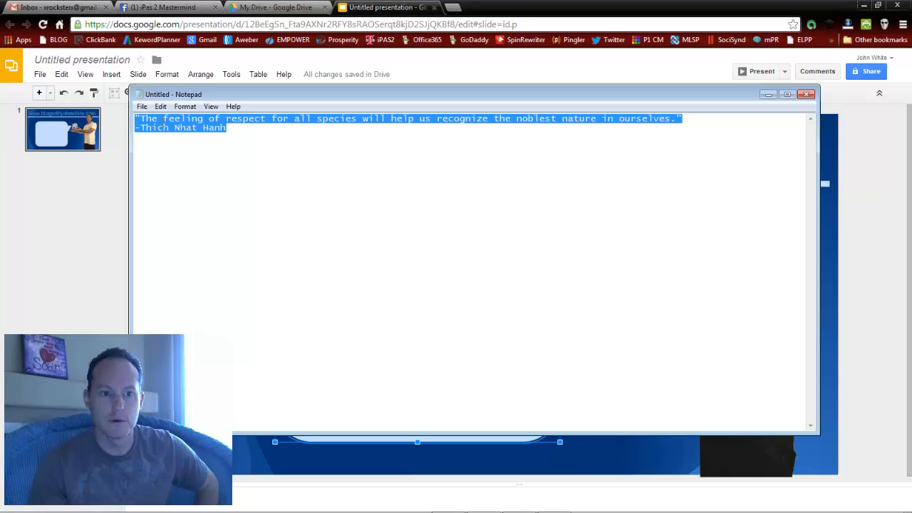
pyautogui.rightClick(163, 123)
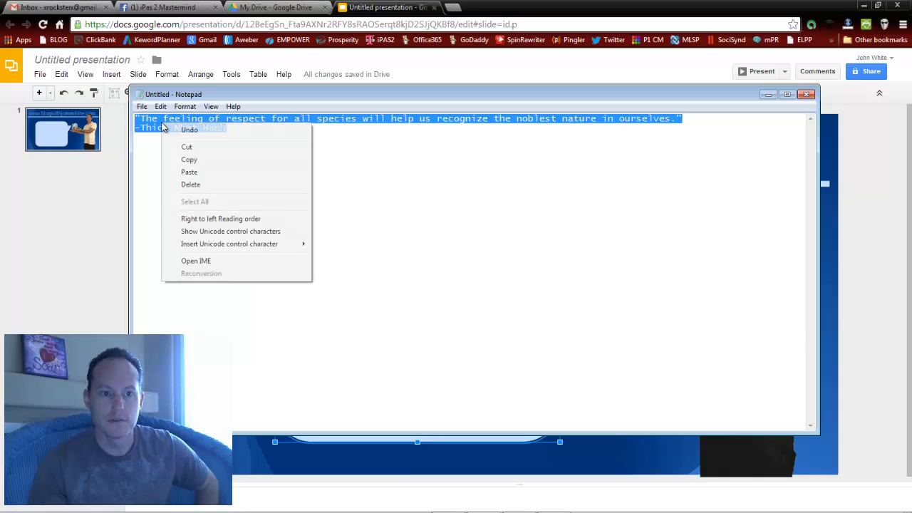
pyautogui.click(196, 159)
pyautogui.click(123, 319)
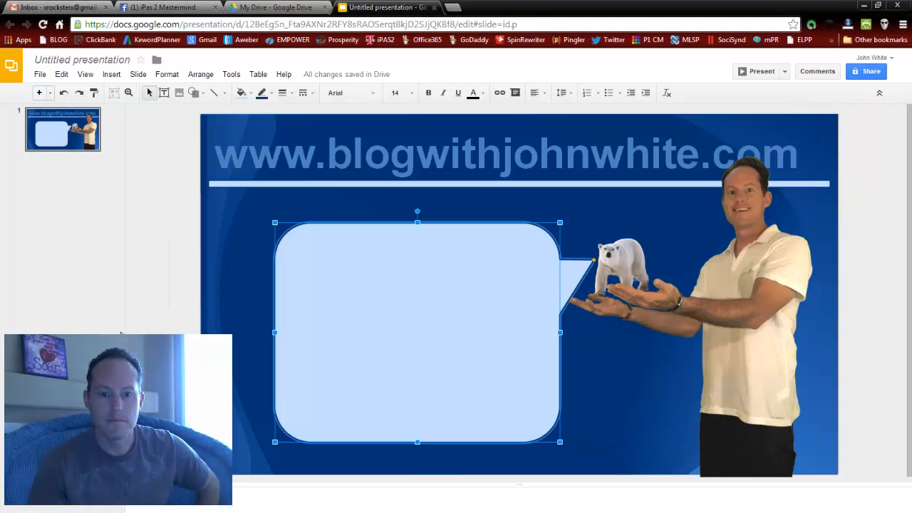
# Paste the copied quote and attribution into the speech callout as its text
pyautogui.click(370, 296)
pyautogui.rightClick(370, 292)
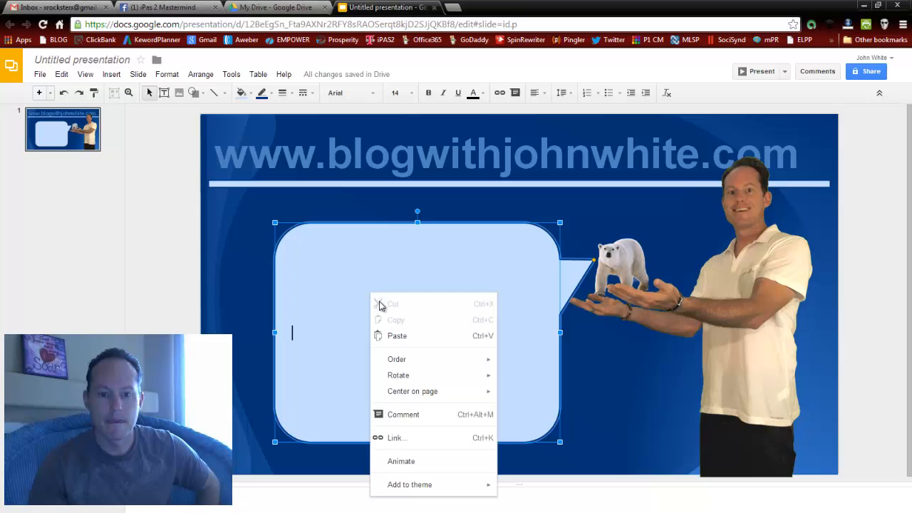
pyautogui.click(393, 335)
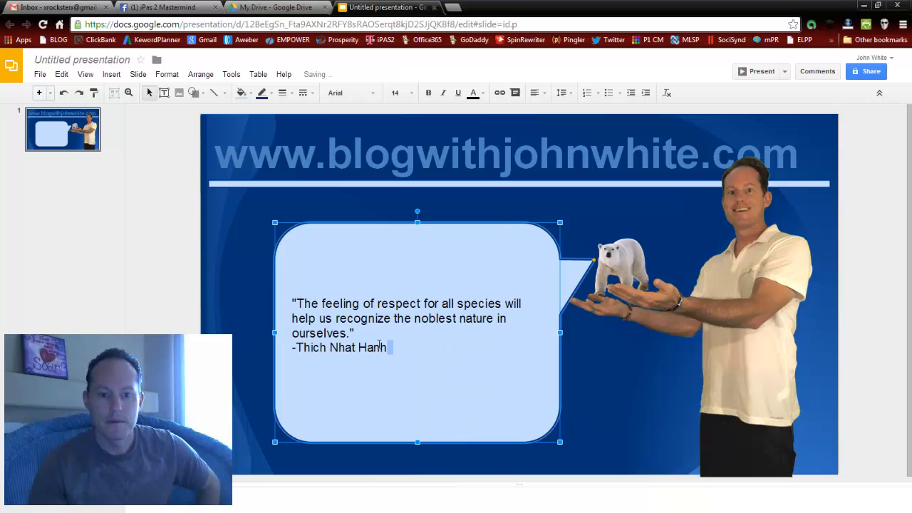
# Set the font size of the whole quote and its attribution to 30
pyautogui.moveTo(388, 347); pyautogui.dragTo(292, 303)
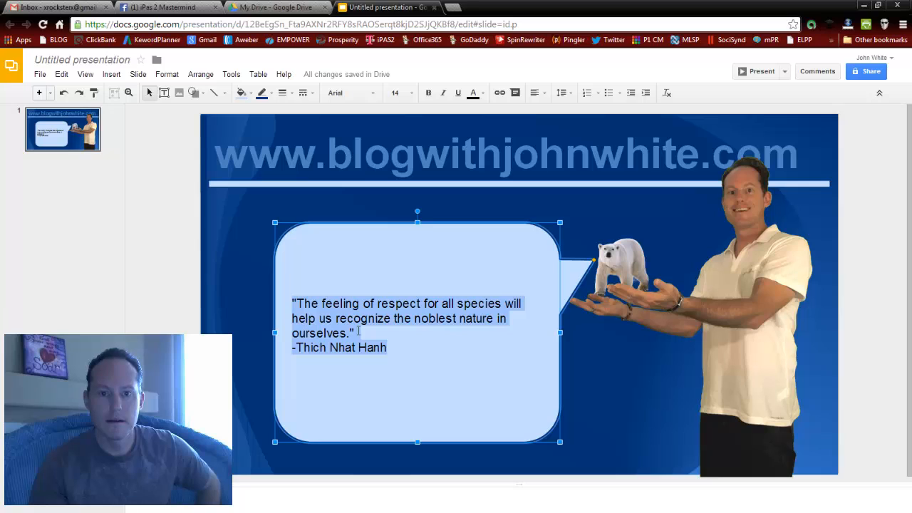
pyautogui.click(409, 96)
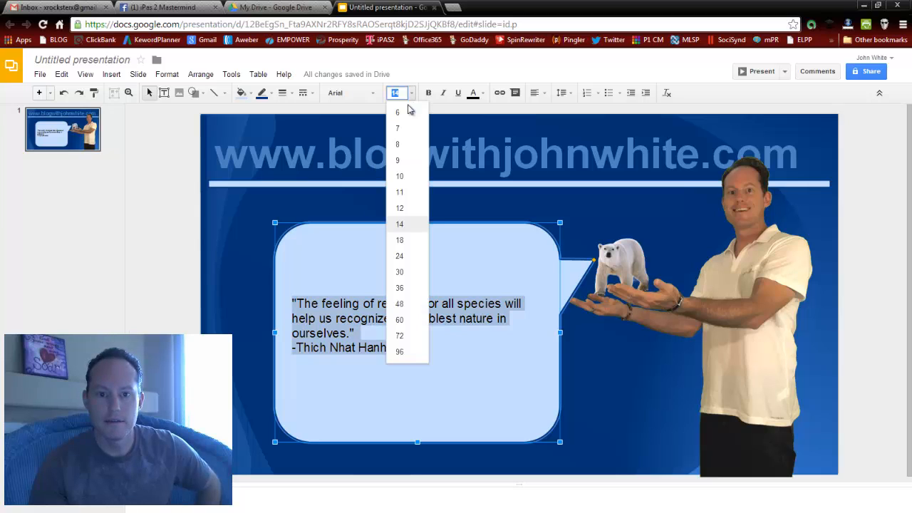
pyautogui.click(400, 272)
pyautogui.click(491, 265)
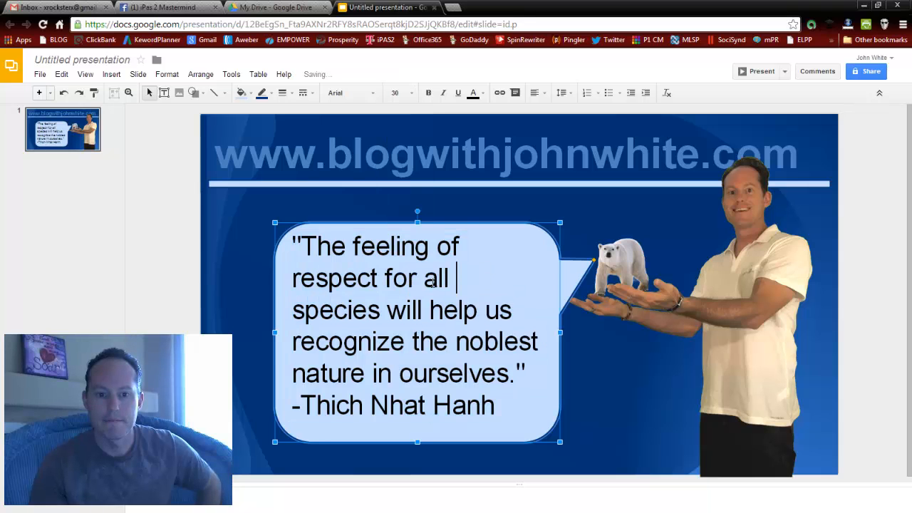
# Narrow the speech callout by moving its left edge inward, and place the text cursor in the quote
pyautogui.moveTo(275, 335); pyautogui.dragTo(295, 329)
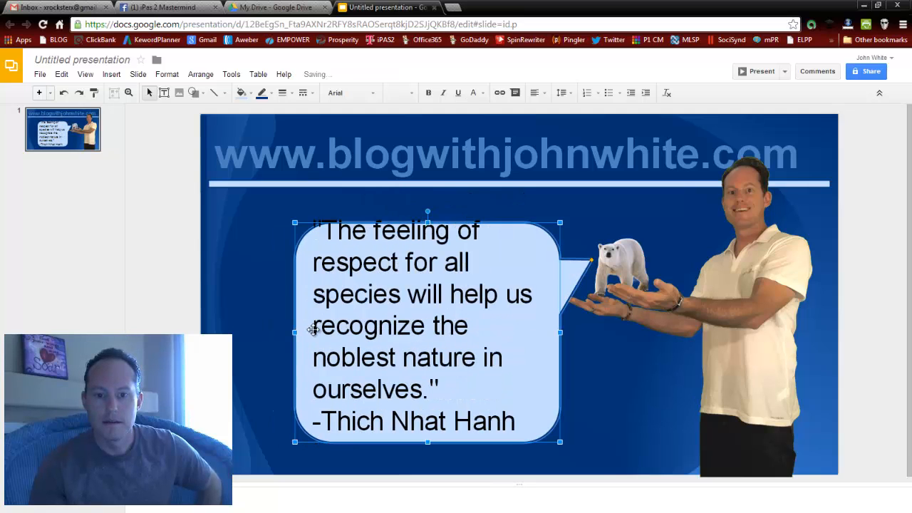
pyautogui.tripleClick(387, 309)
pyautogui.click(387, 312)
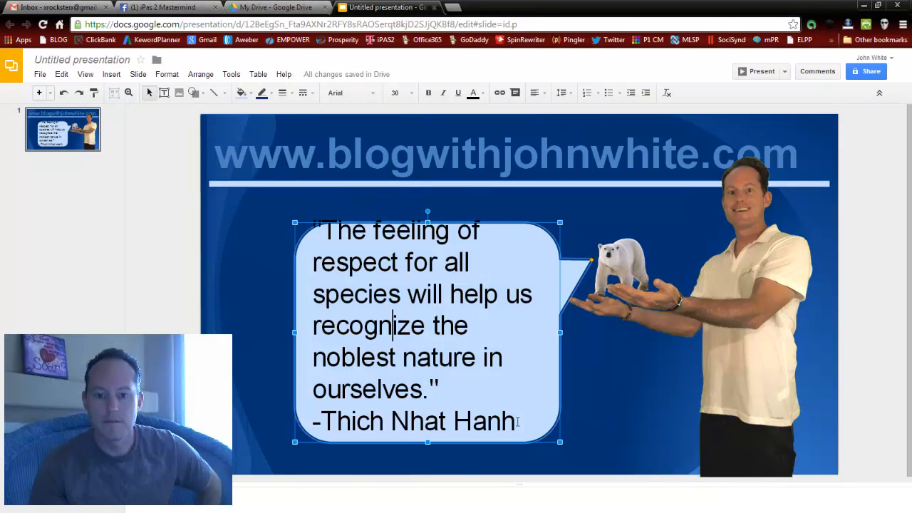
# Set the font size of the whole quote and its attribution in the callout to 24
pyautogui.moveTo(518, 422); pyautogui.dragTo(307, 224)
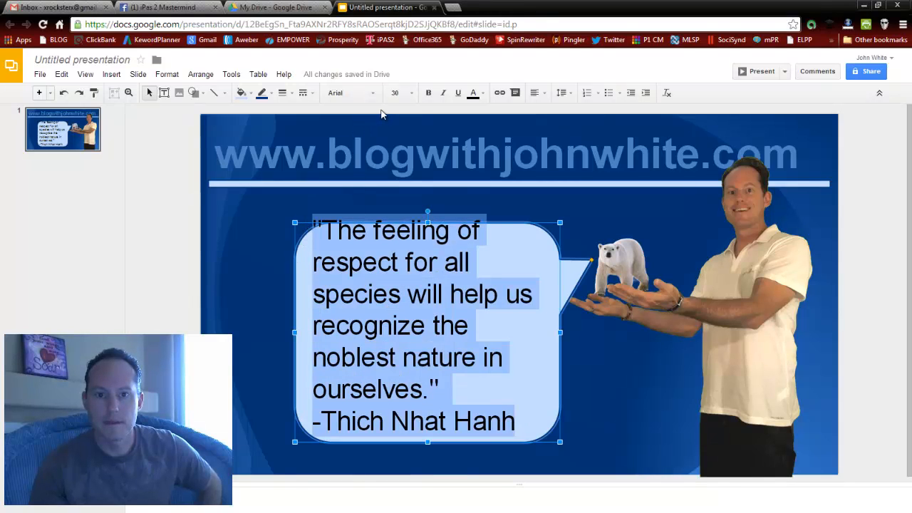
pyautogui.click(412, 93)
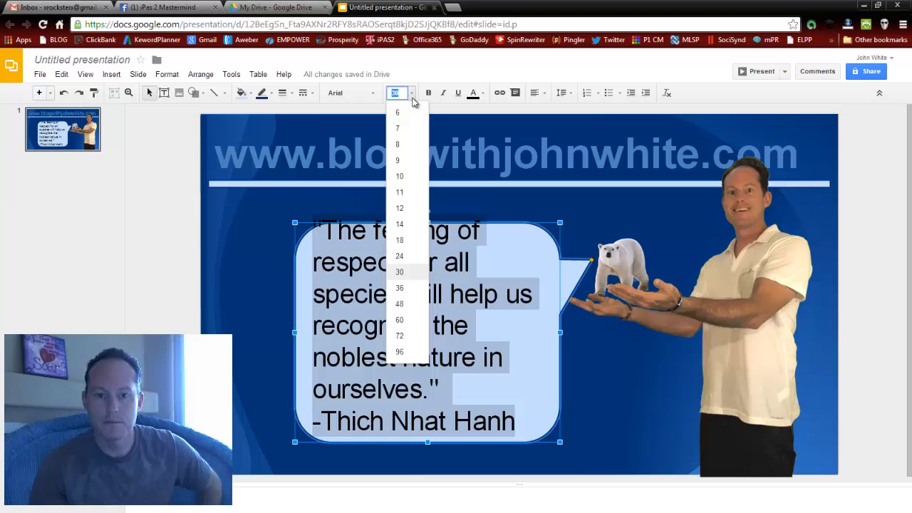
pyautogui.click(403, 258)
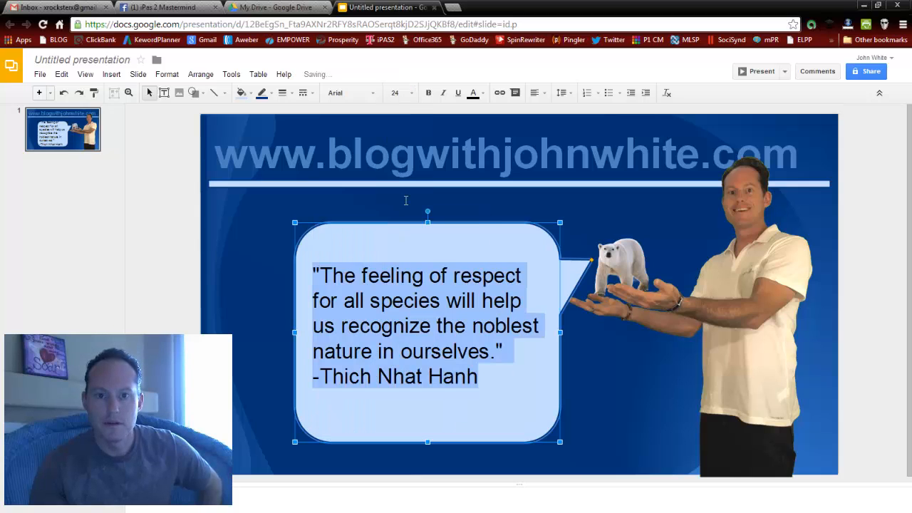
# Try to enlarge the selected quote and attribution to the custom font size 28
pyautogui.click(412, 97)
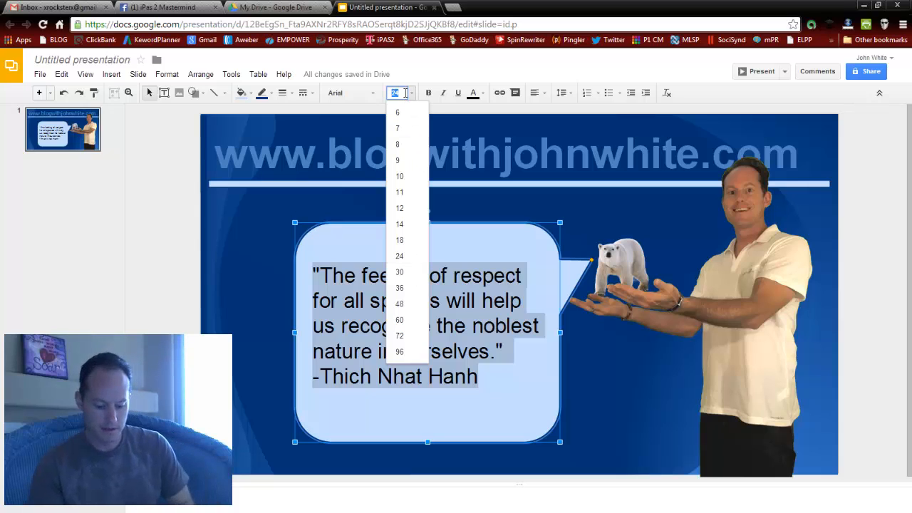
pyautogui.write('28')
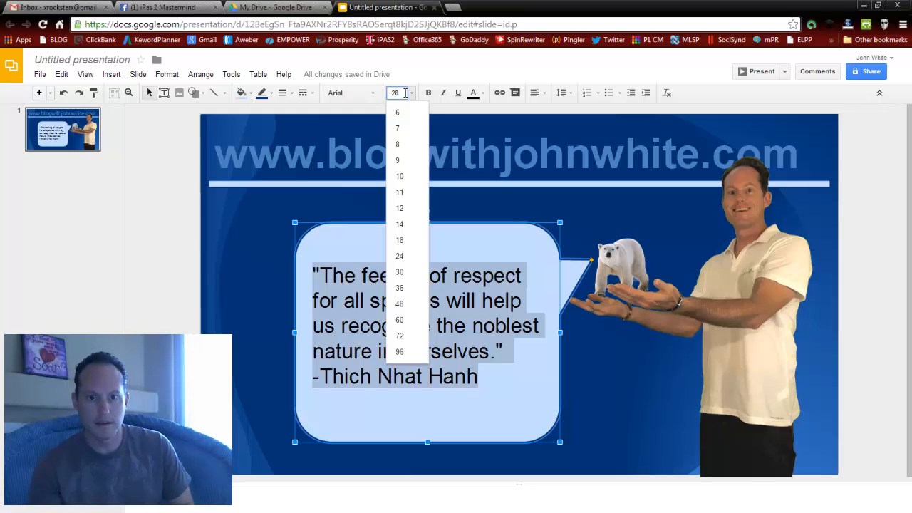
pyautogui.click(362, 200)
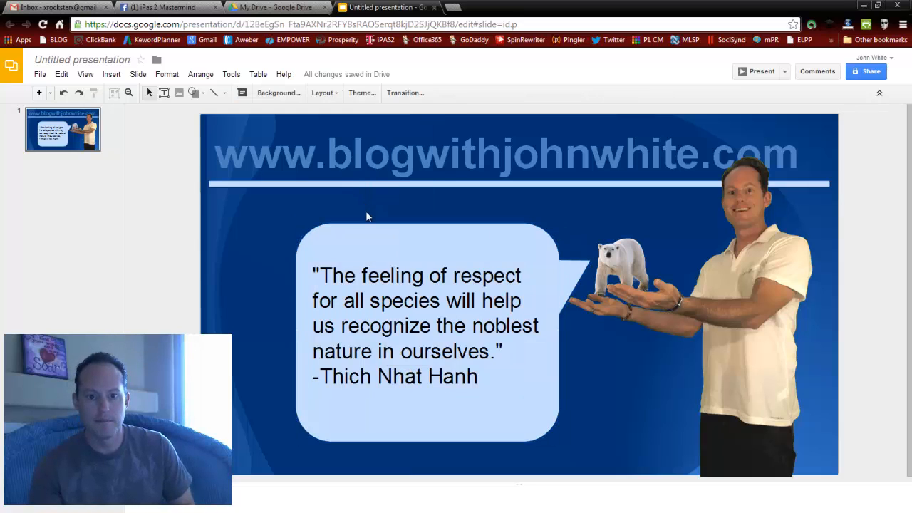
# Select the full quote with its attribution and apply a custom font size of 28
pyautogui.click(404, 300)
pyautogui.moveTo(467, 387); pyautogui.dragTo(309, 271)
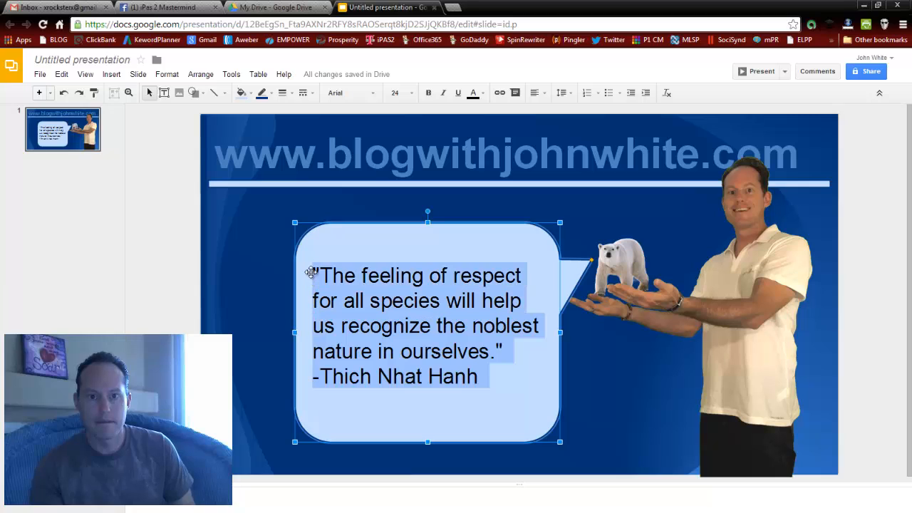
pyautogui.click(412, 95)
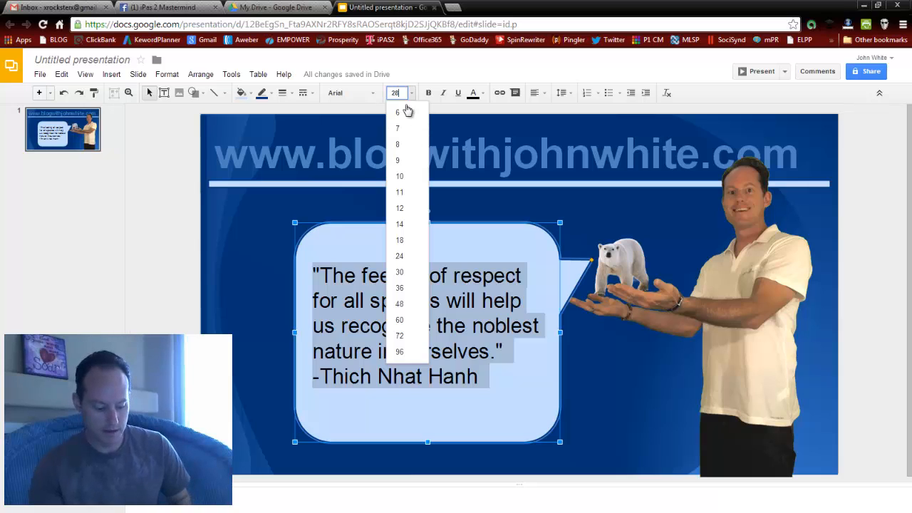
pyautogui.write('28')
pyautogui.press('Return')
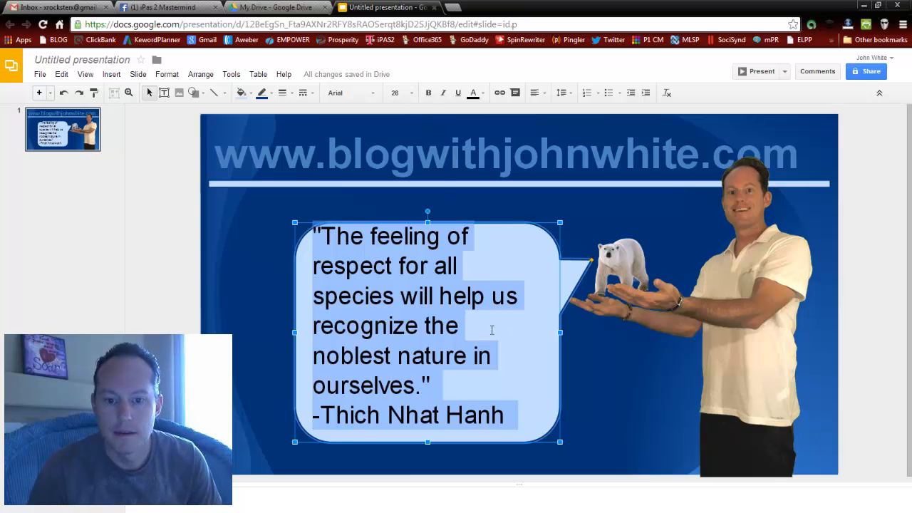
# Rotate the speech callout slightly counterclockwise so the quote tilts upward toward the polar bear
pyautogui.click(491, 328)
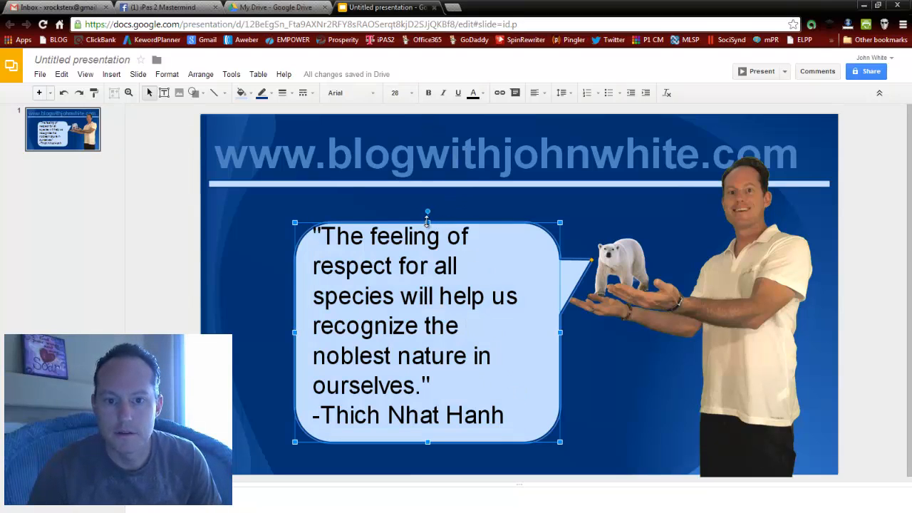
pyautogui.moveTo(426, 221); pyautogui.dragTo(410, 208)
pyautogui.moveTo(416, 282); pyautogui.dragTo(431, 305)
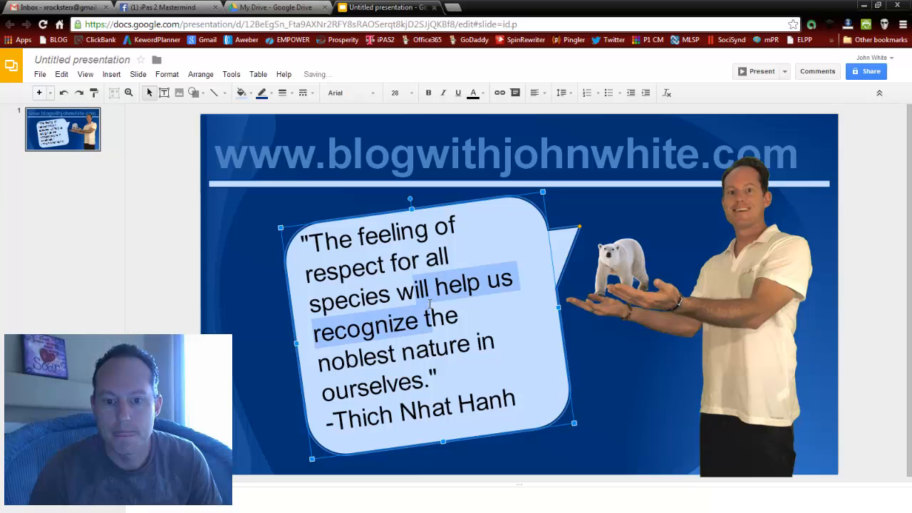
# Position the tilted callout between the divider bar and the slide's lower edge, and aim its tail tip at the polar bear's face
pyautogui.click(457, 233)
pyautogui.moveTo(469, 203); pyautogui.dragTo(473, 216)
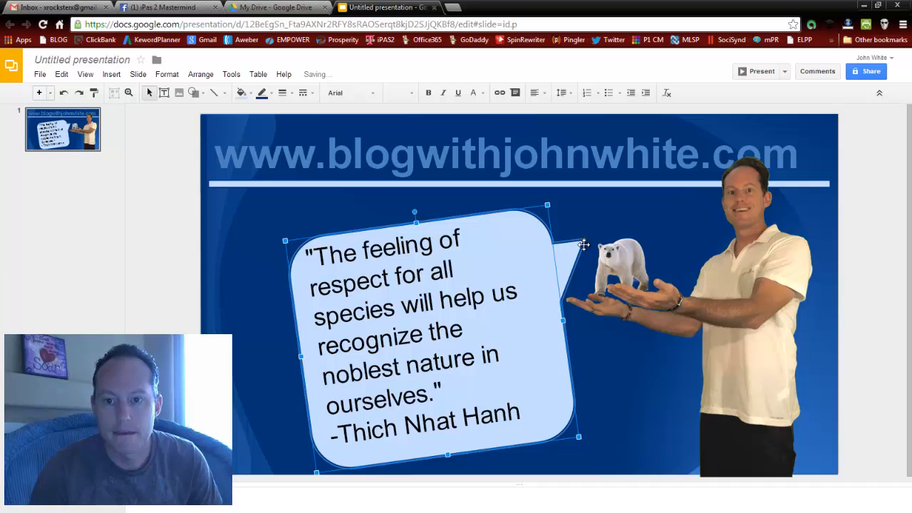
pyautogui.moveTo(583, 244); pyautogui.dragTo(589, 258)
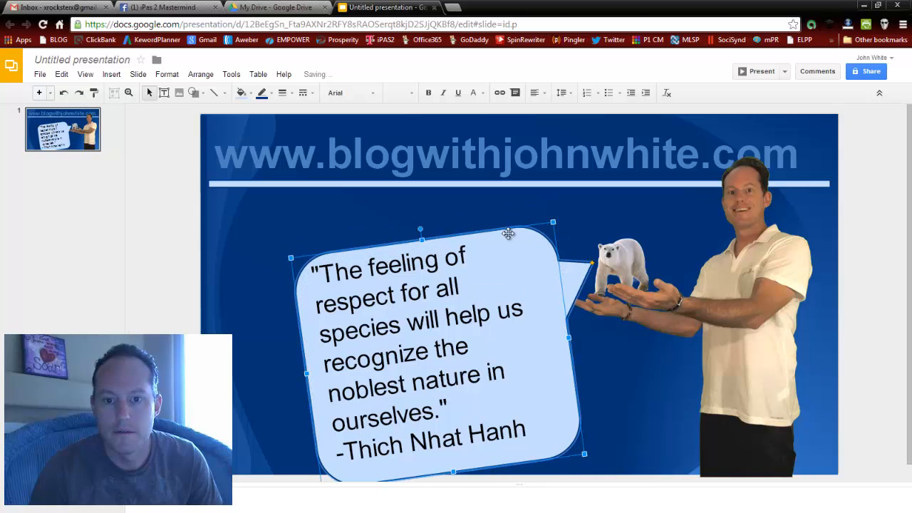
pyautogui.moveTo(443, 235); pyautogui.dragTo(442, 214)
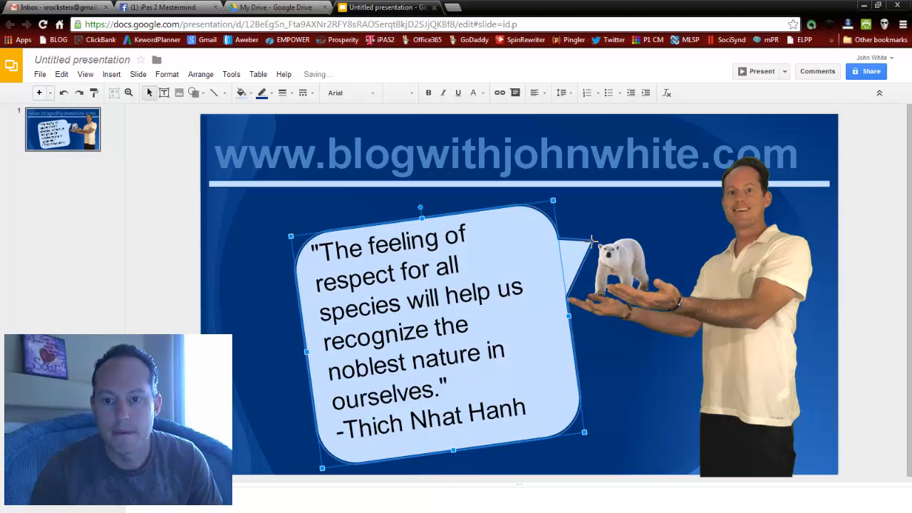
pyautogui.moveTo(591, 241); pyautogui.dragTo(593, 258)
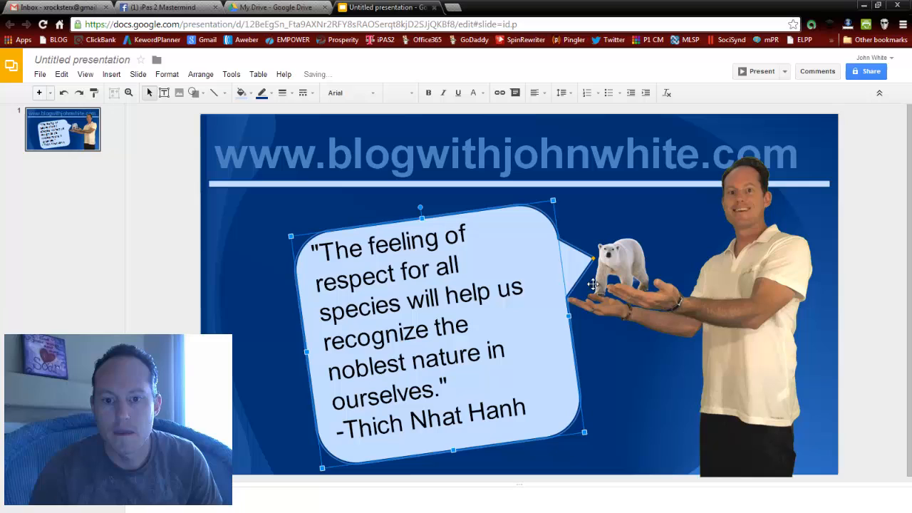
pyautogui.click(611, 368)
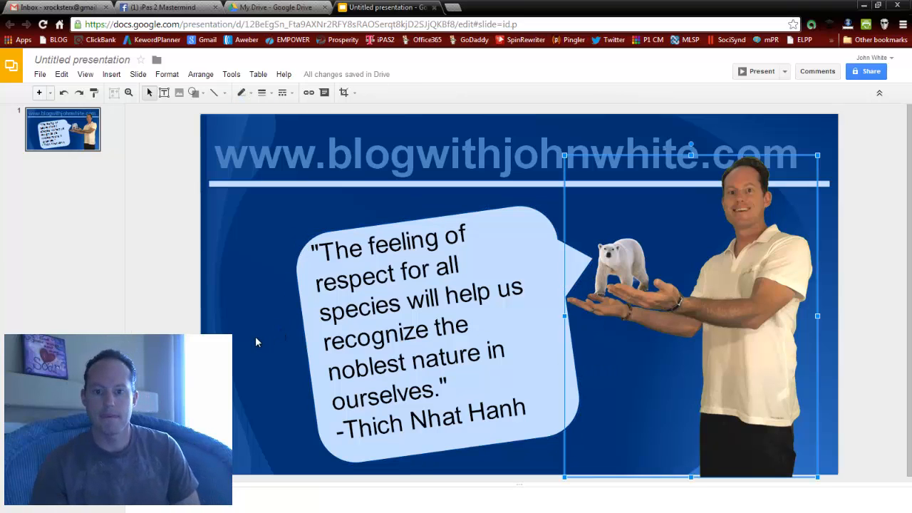
pyautogui.click(268, 367)
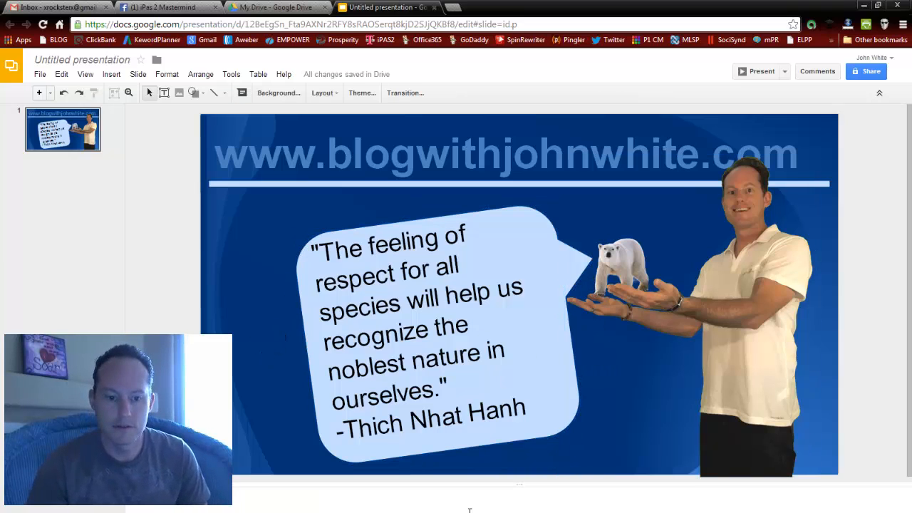
# Insert the owl image Nature.png from the Photos folder in Google Drive
pyautogui.click(180, 94)
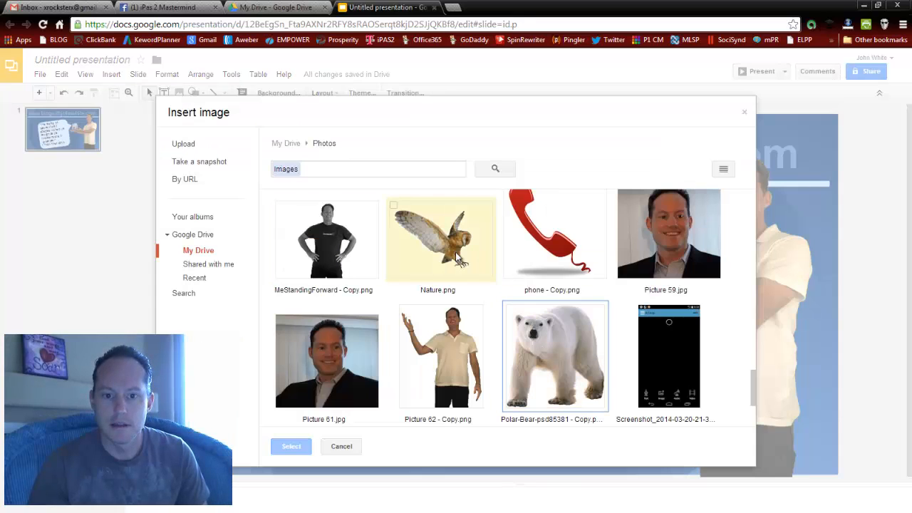
pyautogui.click(394, 210)
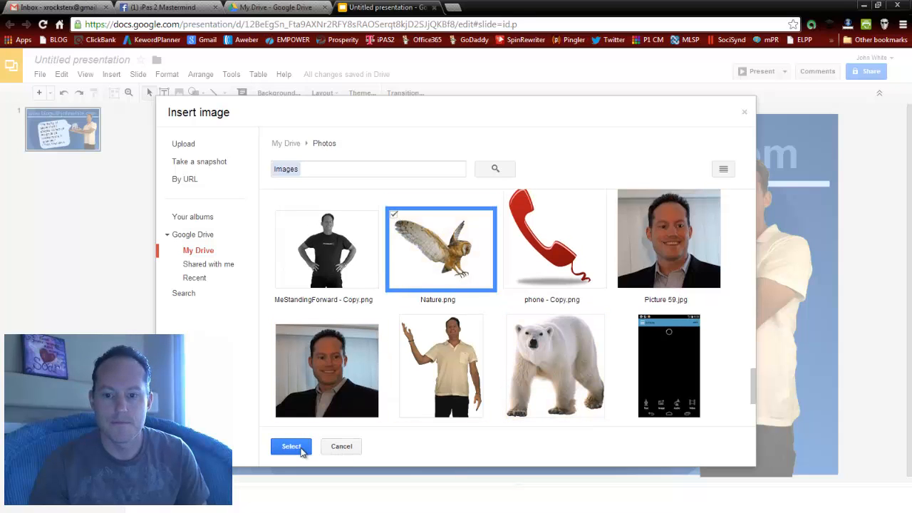
pyautogui.click(294, 446)
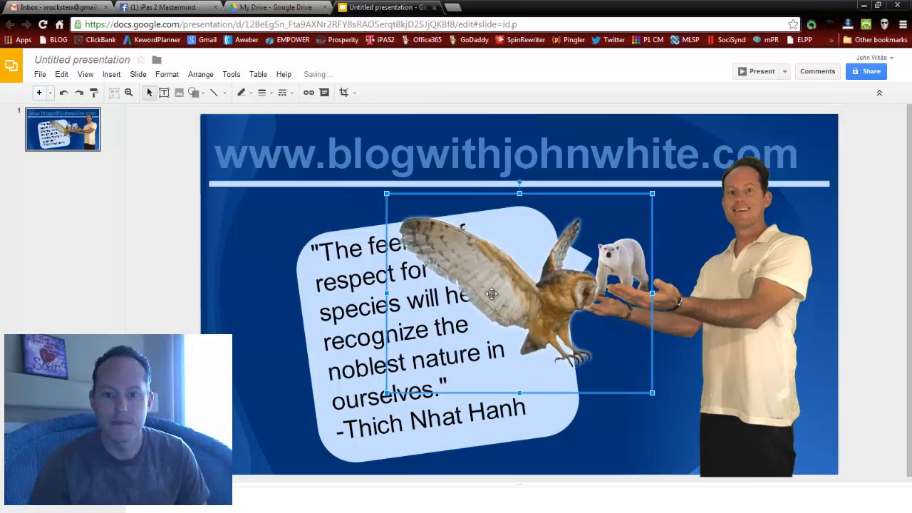
# Shrink the owl image and place it in the slide's lower-left corner, slightly overlapping the callout's edge
pyautogui.moveTo(386, 191); pyautogui.dragTo(507, 284)
pyautogui.moveTo(597, 330); pyautogui.dragTo(326, 411)
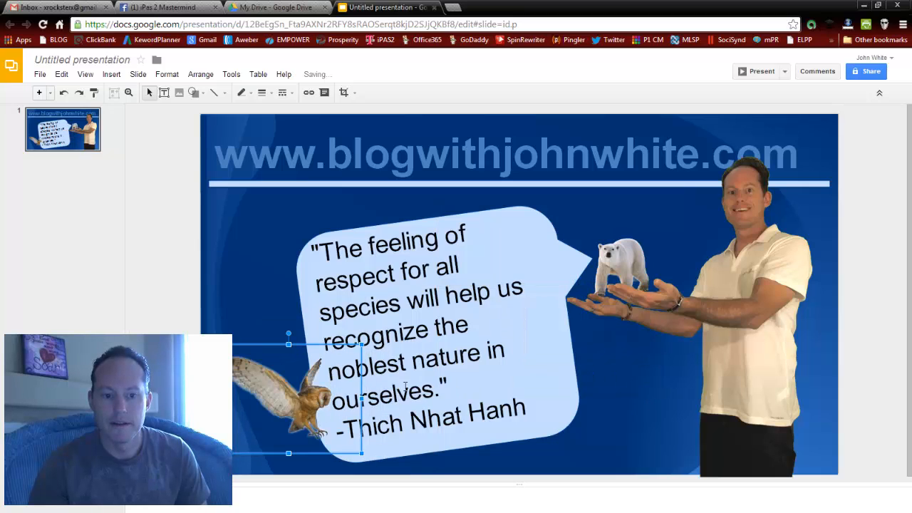
pyautogui.moveTo(215, 344); pyautogui.dragTo(194, 328)
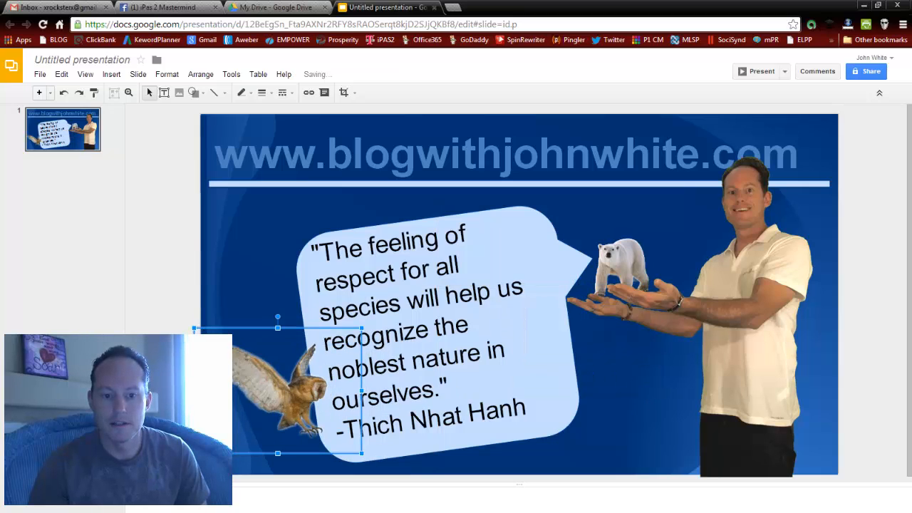
pyautogui.click(639, 409)
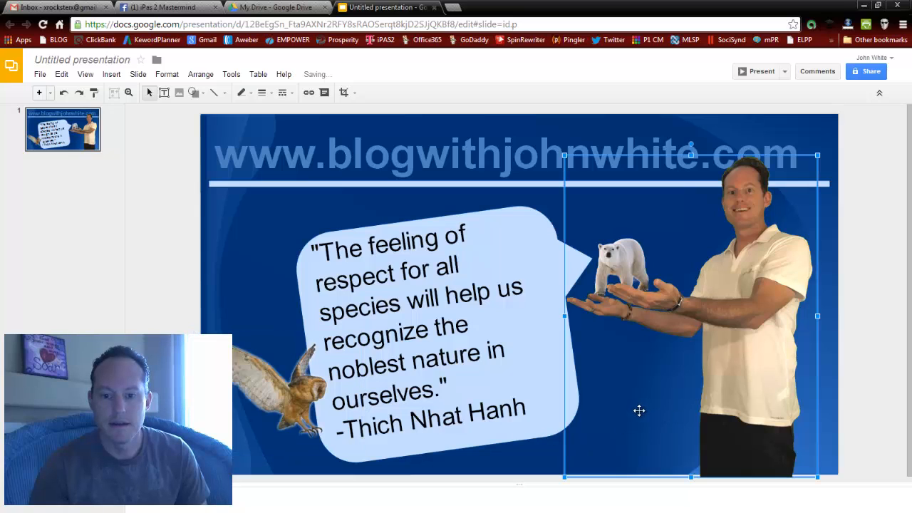
pyautogui.click(257, 245)
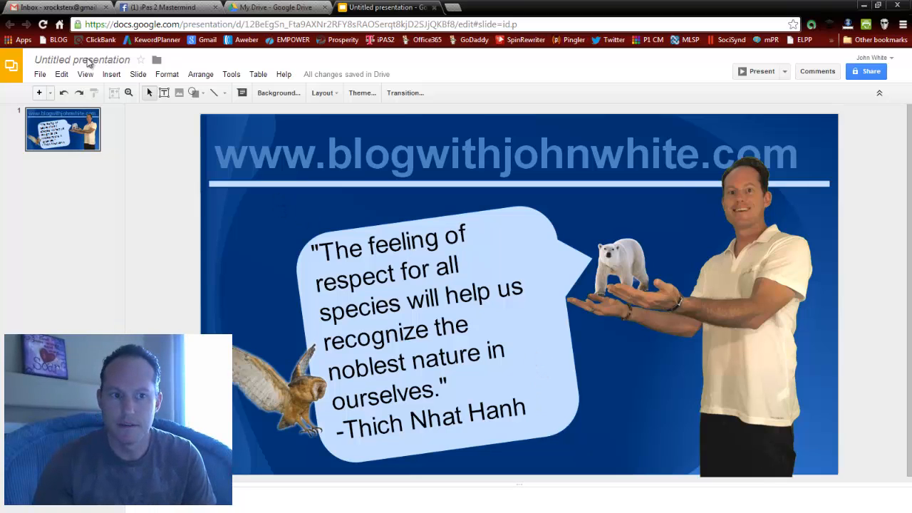
# Download the finished slide as a PNG image into the Google Drive Photos folder
pyautogui.click(40, 74)
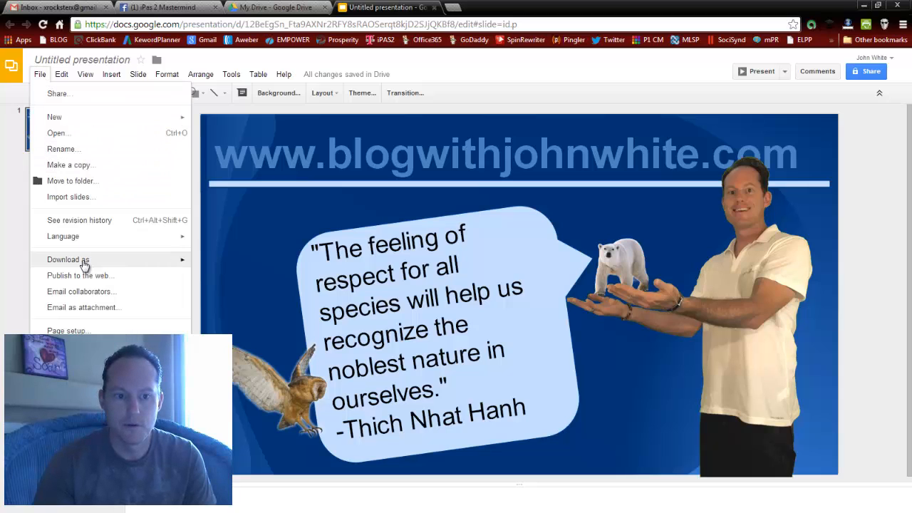
pyautogui.moveTo(84, 263)
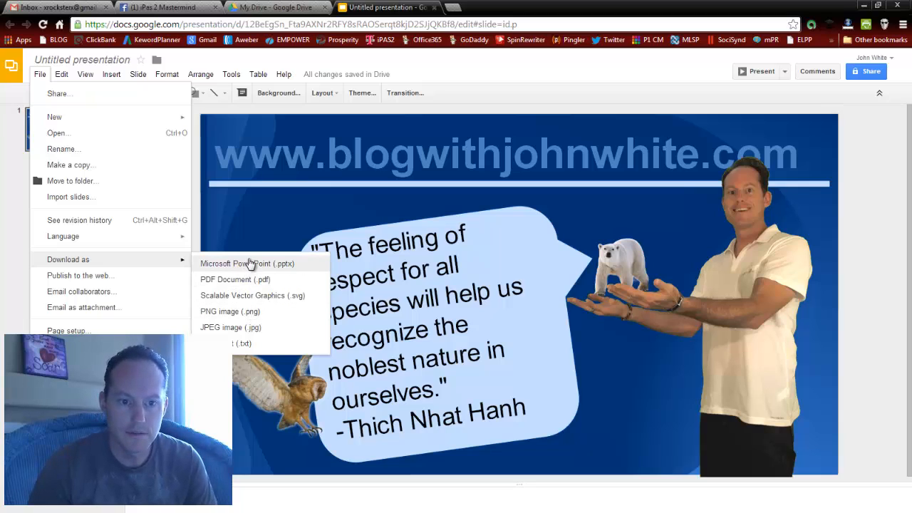
pyautogui.click(228, 313)
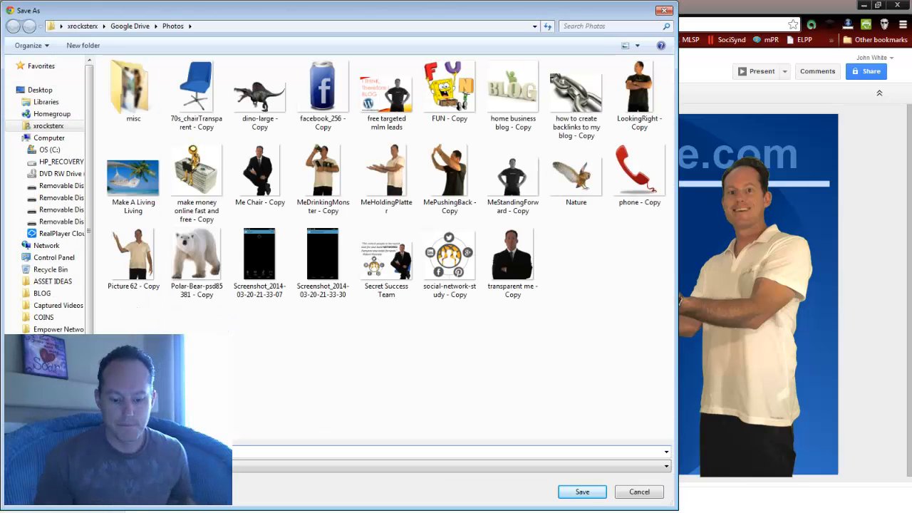
pyautogui.write('h')
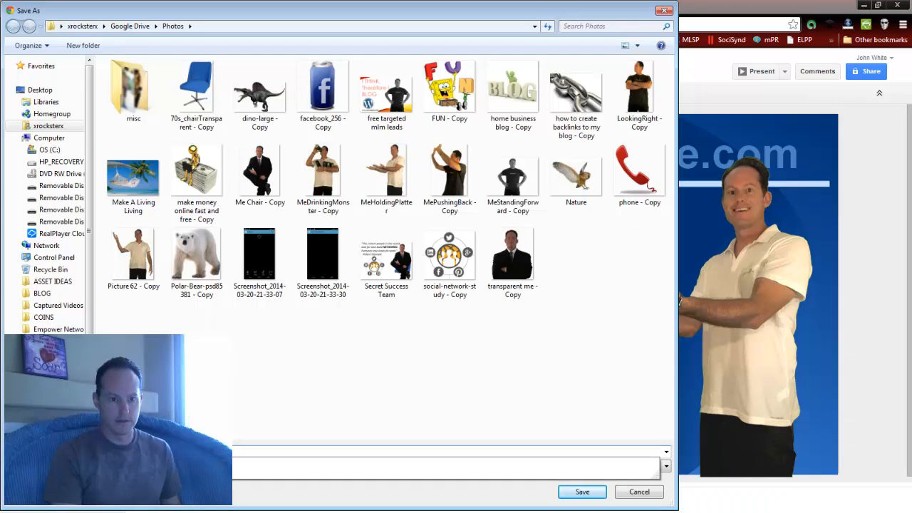
pyautogui.write('e')
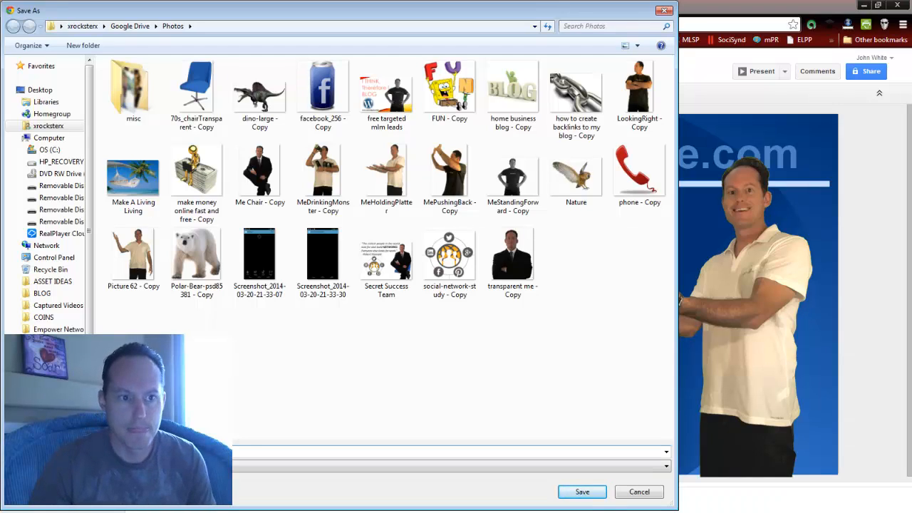
pyautogui.click(591, 497)
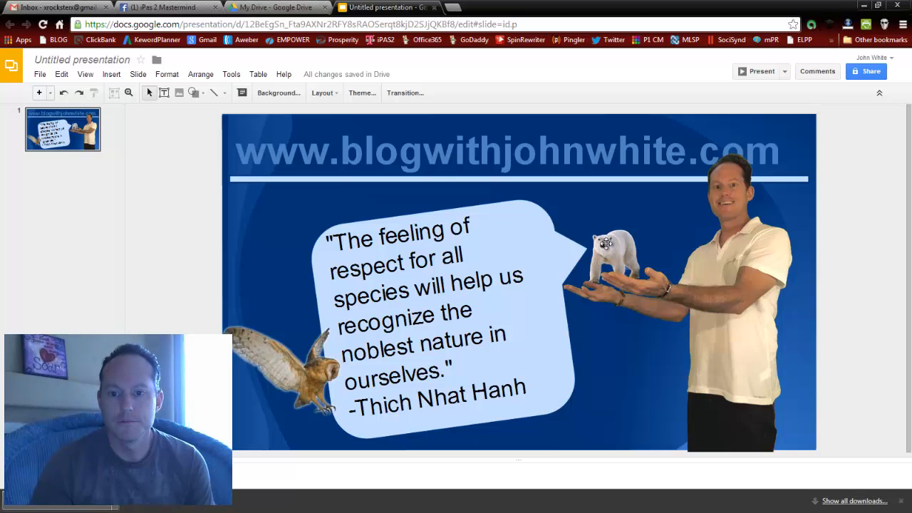
pyautogui.click(604, 243)
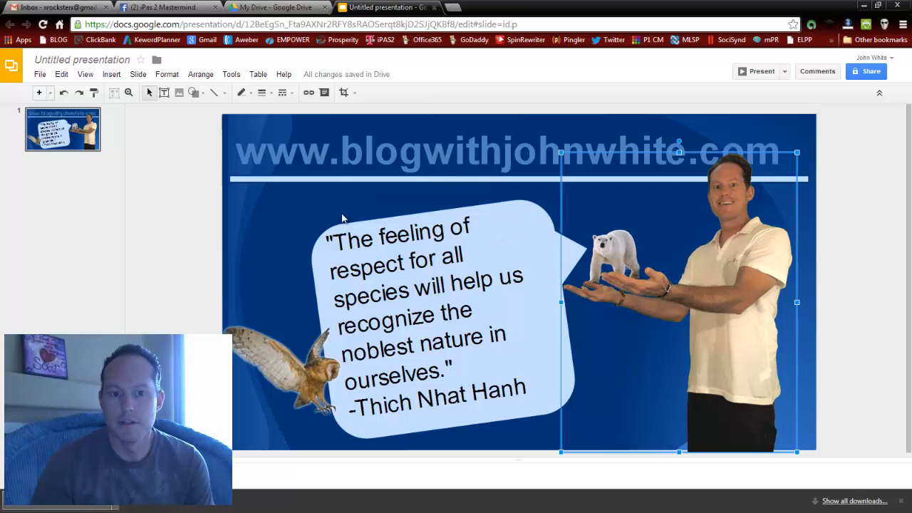
pyautogui.click(285, 246)
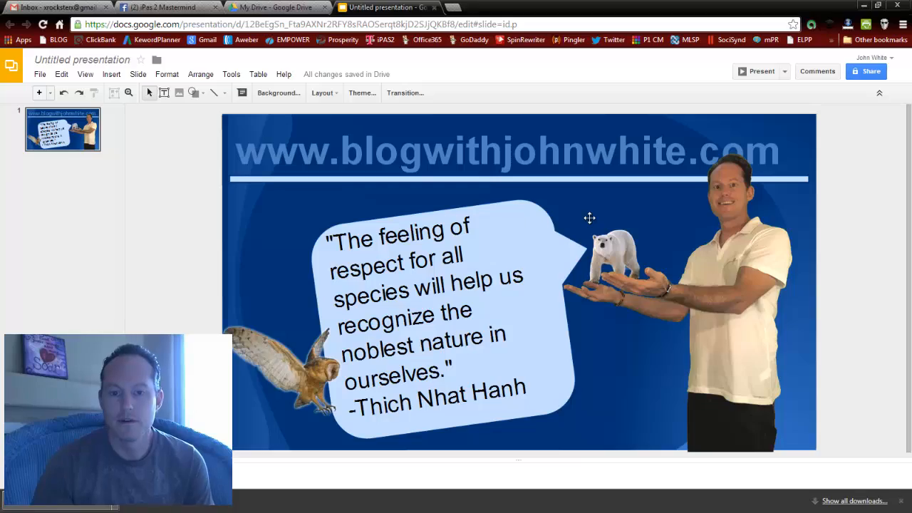